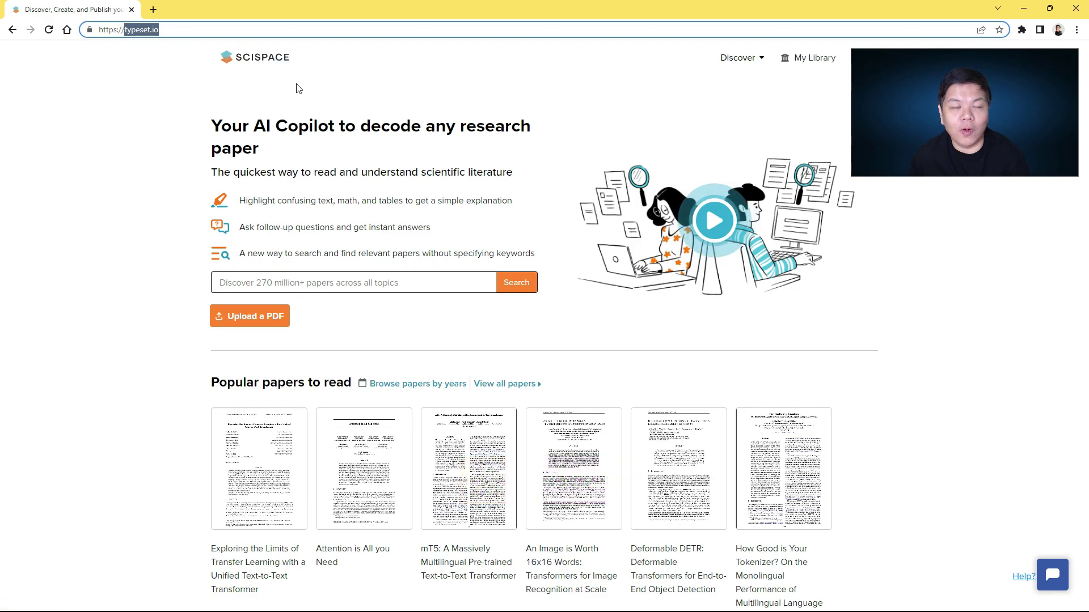
- Look over the home page and show the list of Discover categories
scroll(760, 391, "down", 15)
scroll(764, 392, "up", 15)
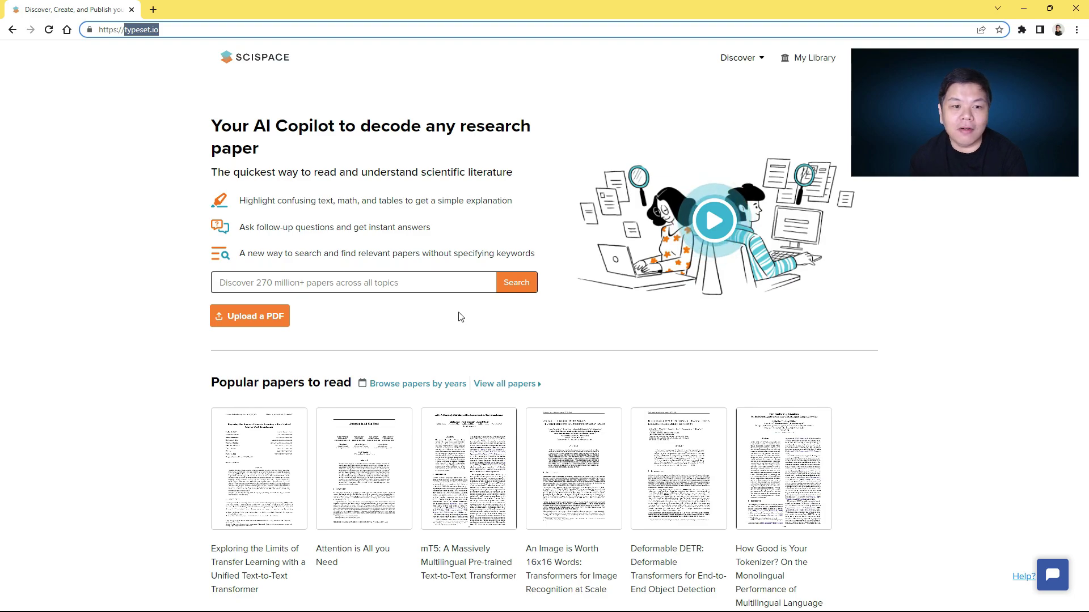
scroll(420, 349, "down", 4)
scroll(505, 352, "up", 4)
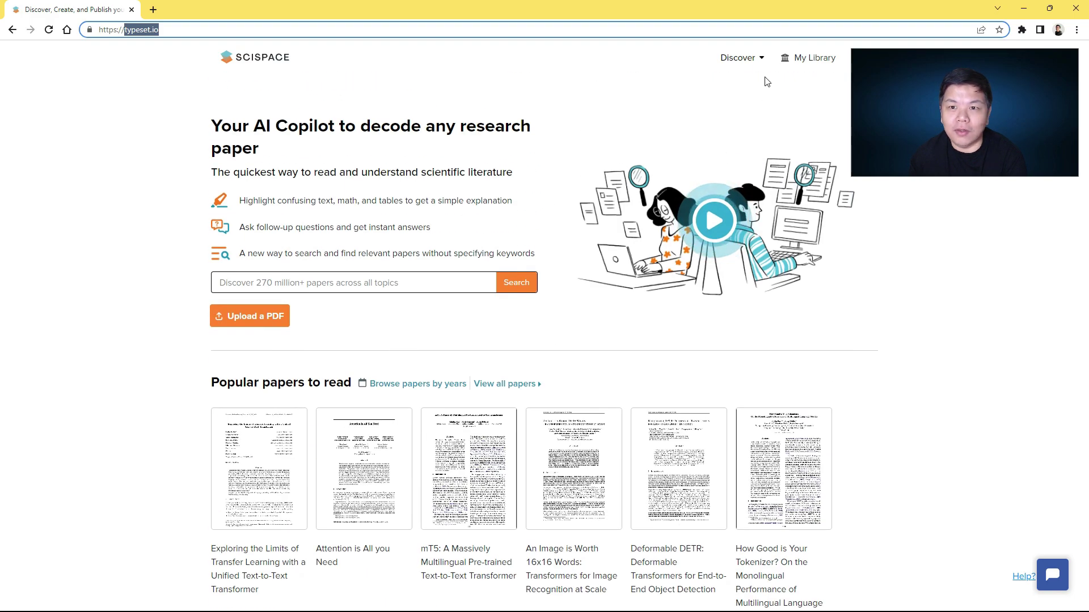
left_click(747, 67)
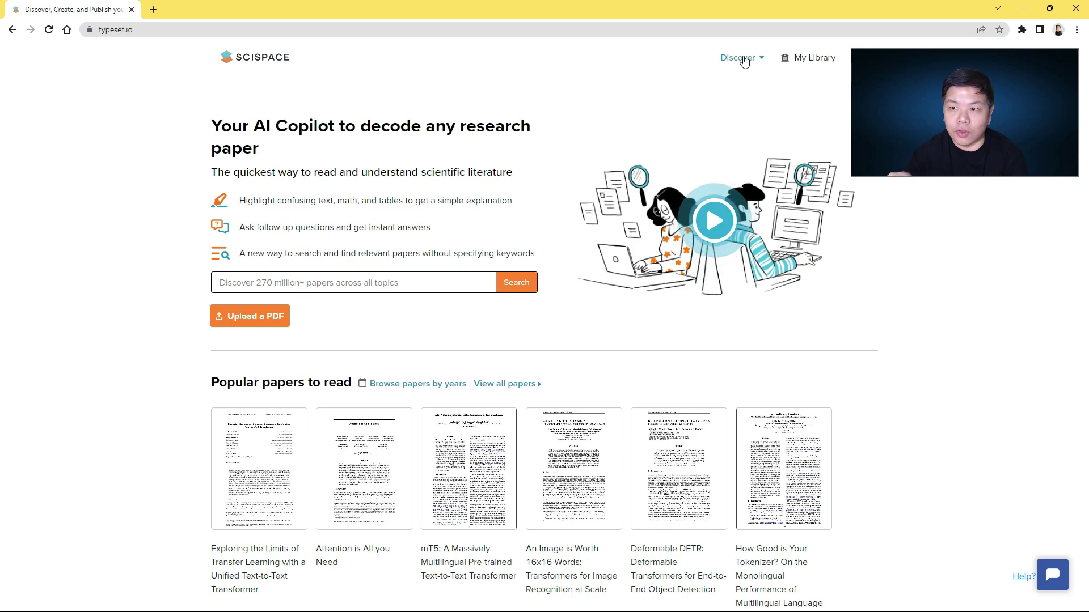
left_click(742, 58)
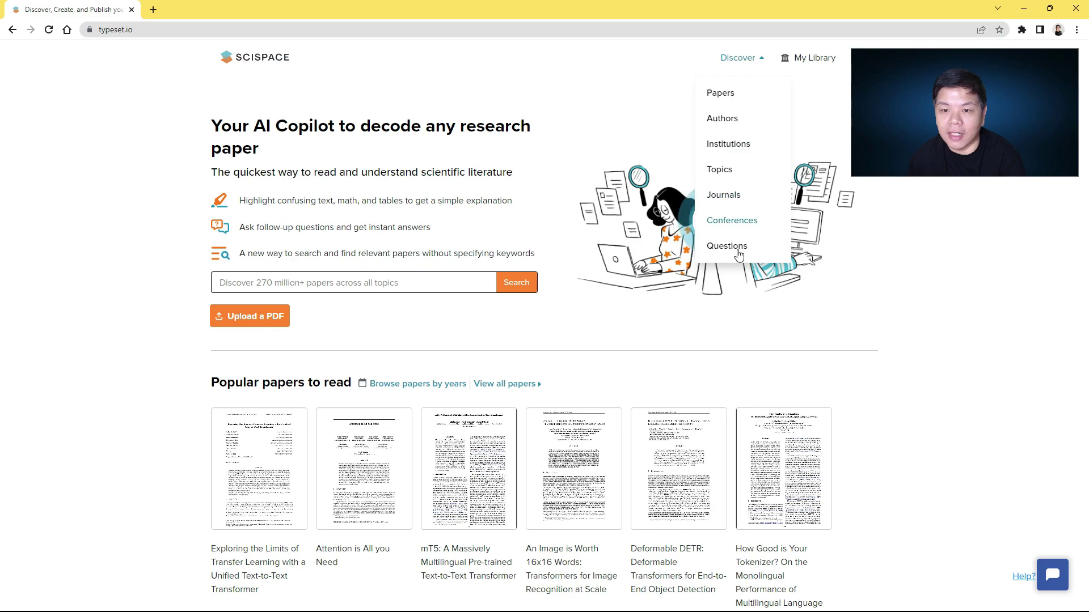
- Search the paper library for "artificial intelligence" and skim the list of results
left_click(392, 282)
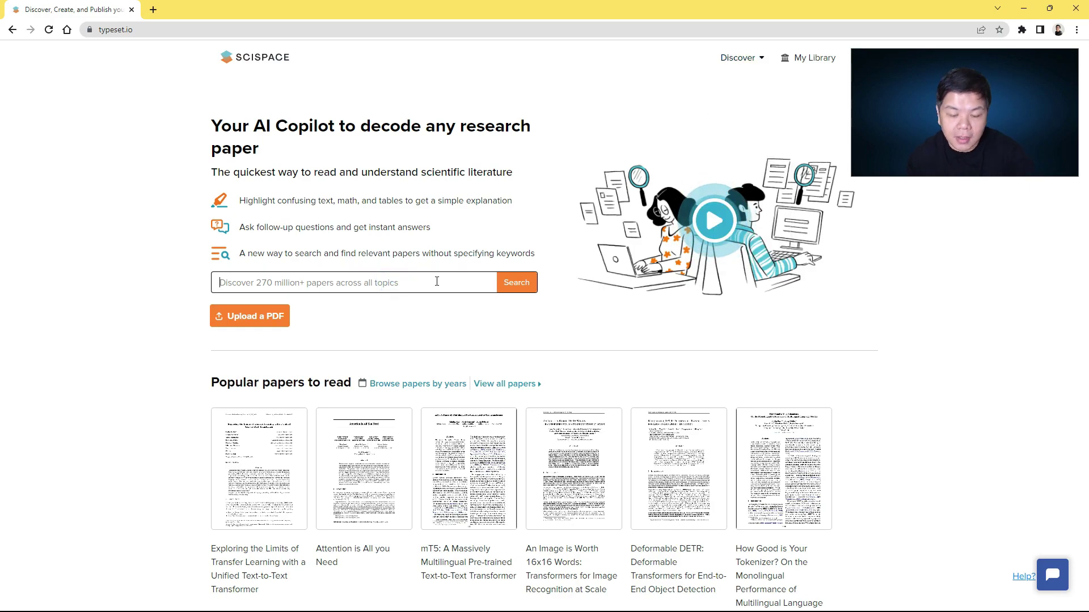
type("art")
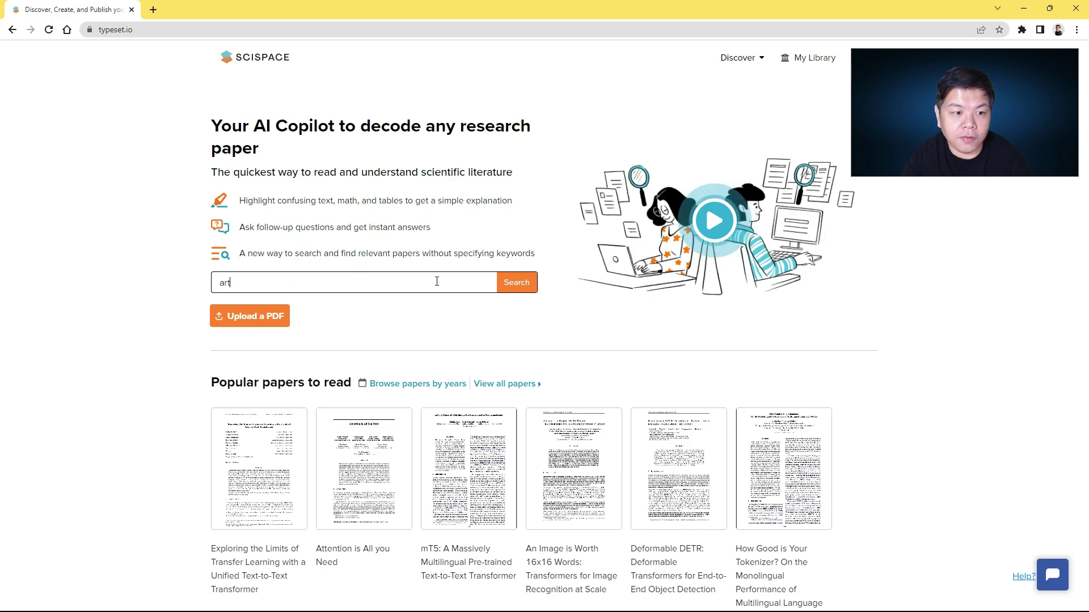
type("ificial intelligence")
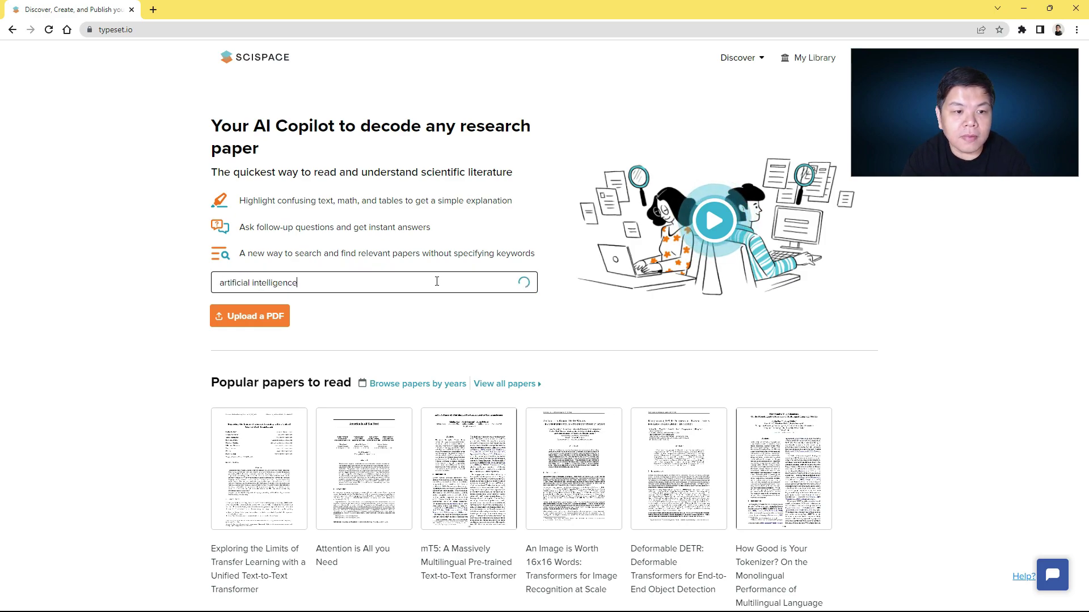
key("Return")
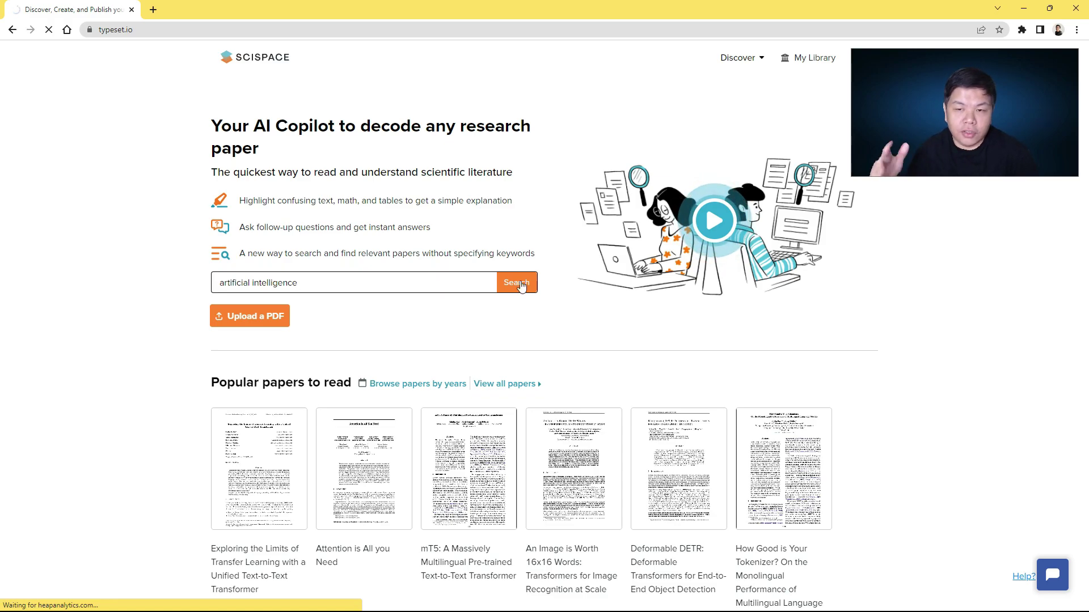
scroll(450, 336, "down", 10)
scroll(450, 335, "up", 10)
scroll(452, 335, "down", 4)
scroll(452, 334, "down", 19)
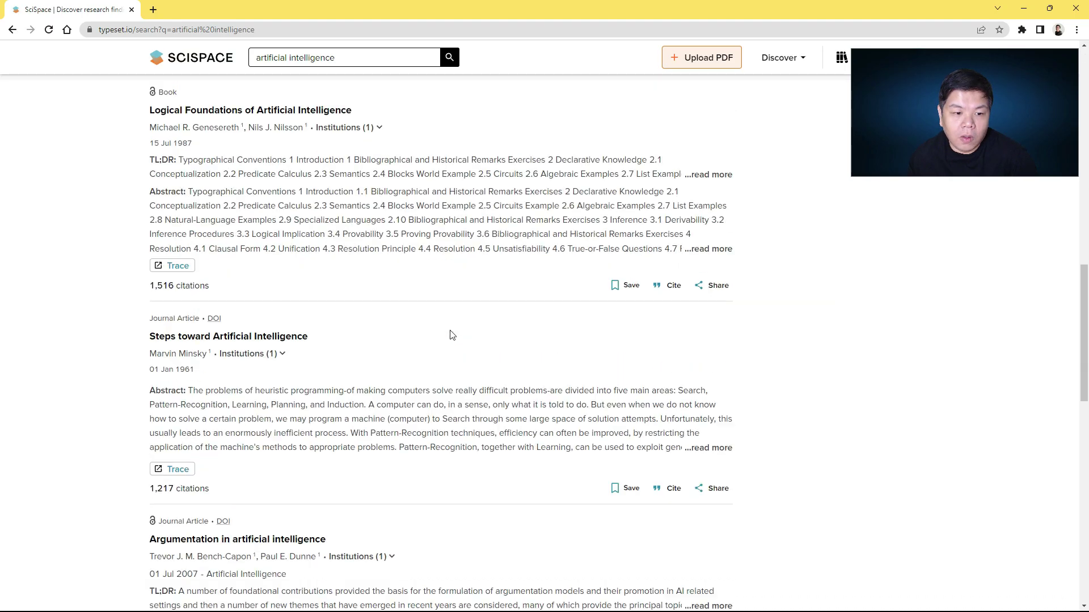
scroll(450, 332, "up", 20)
scroll(450, 331, "up", 10)
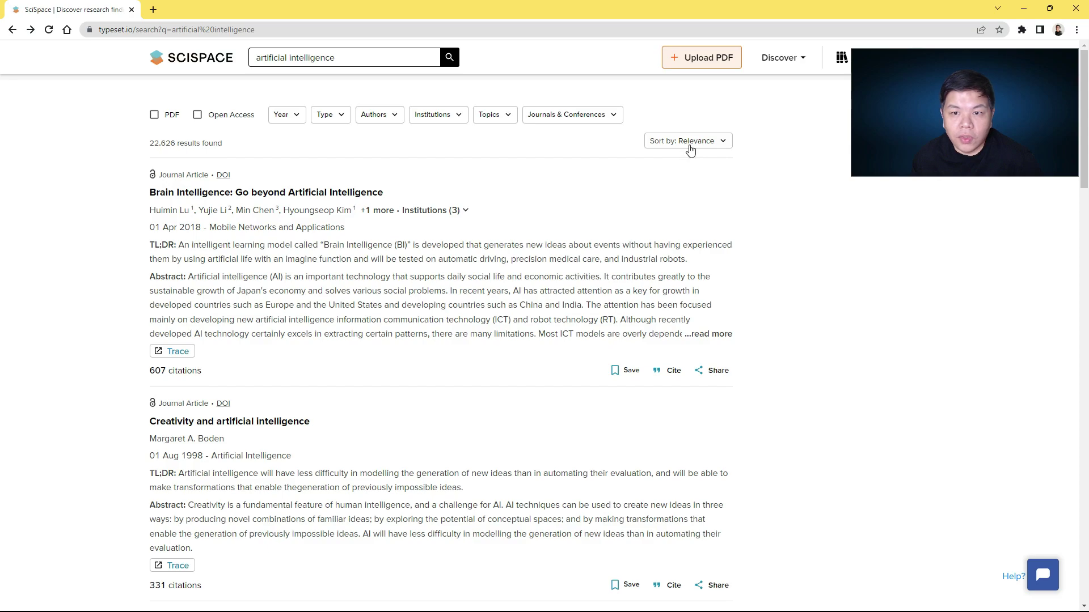
- Examine the sorting options and the Year filter's choices for the search results, leaving both unchanged
left_click(695, 142)
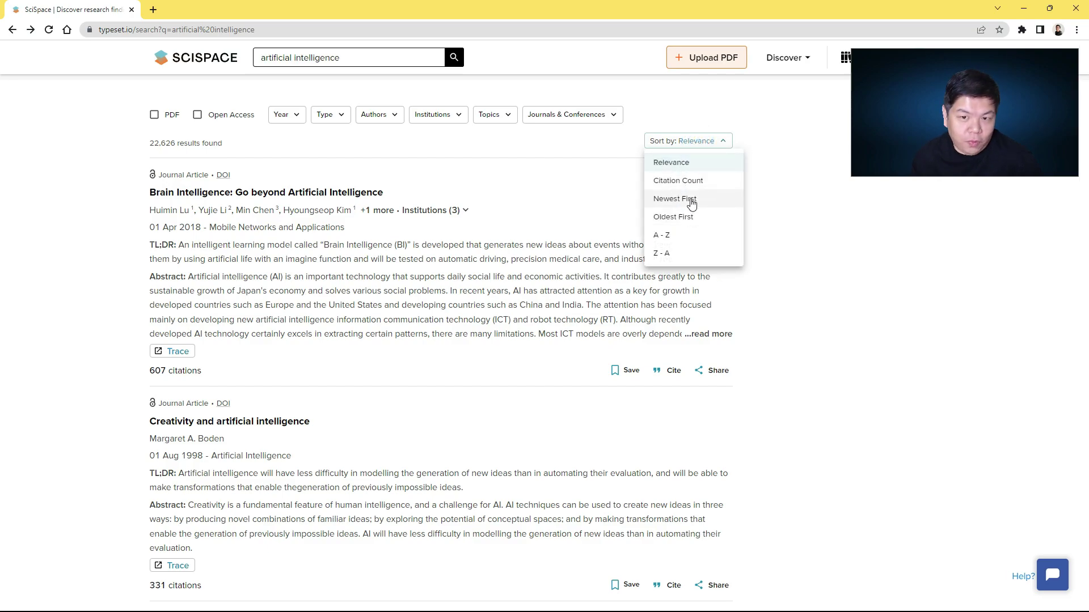
left_click(550, 204)
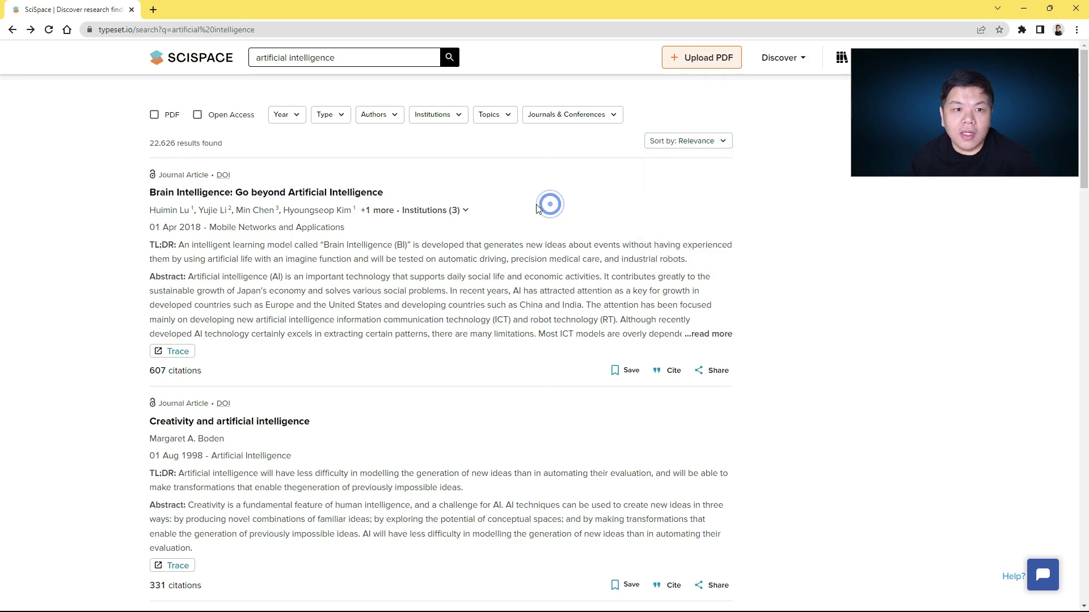
left_click(298, 118)
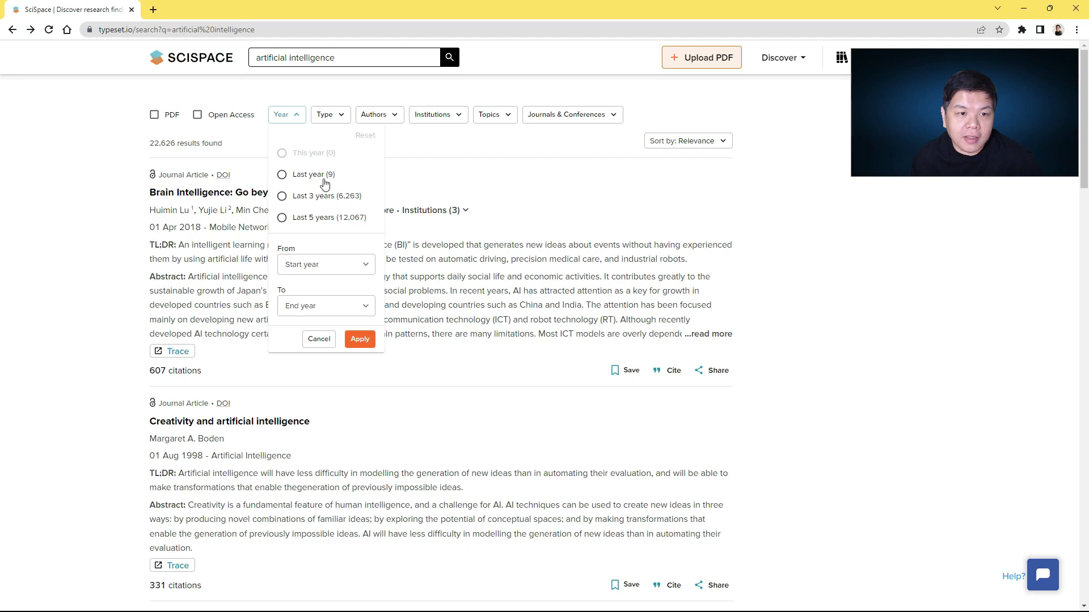
left_click(545, 220)
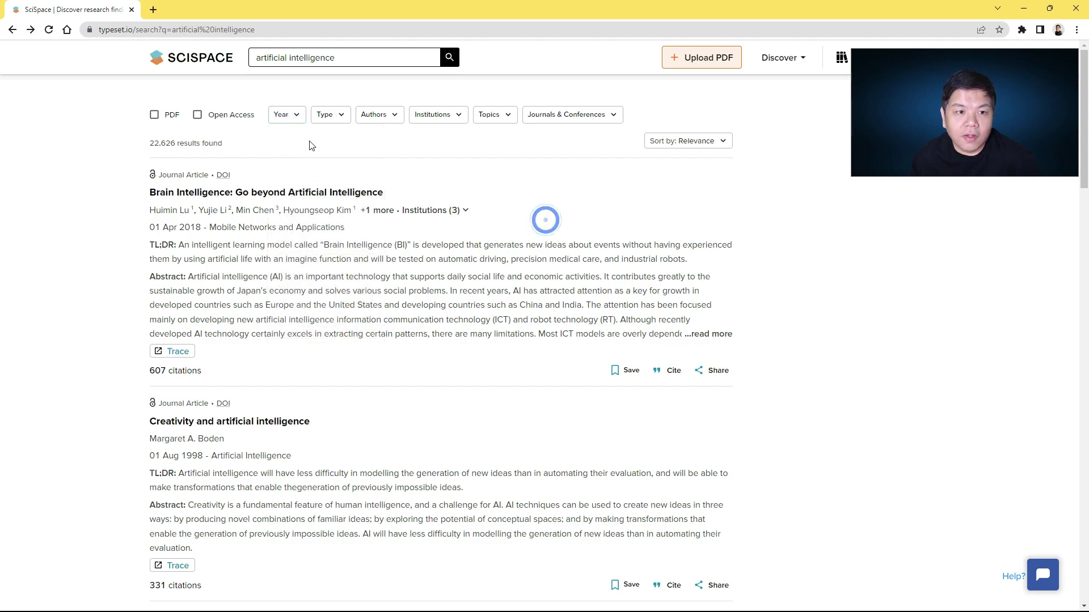
left_click(281, 116)
left_click(499, 260)
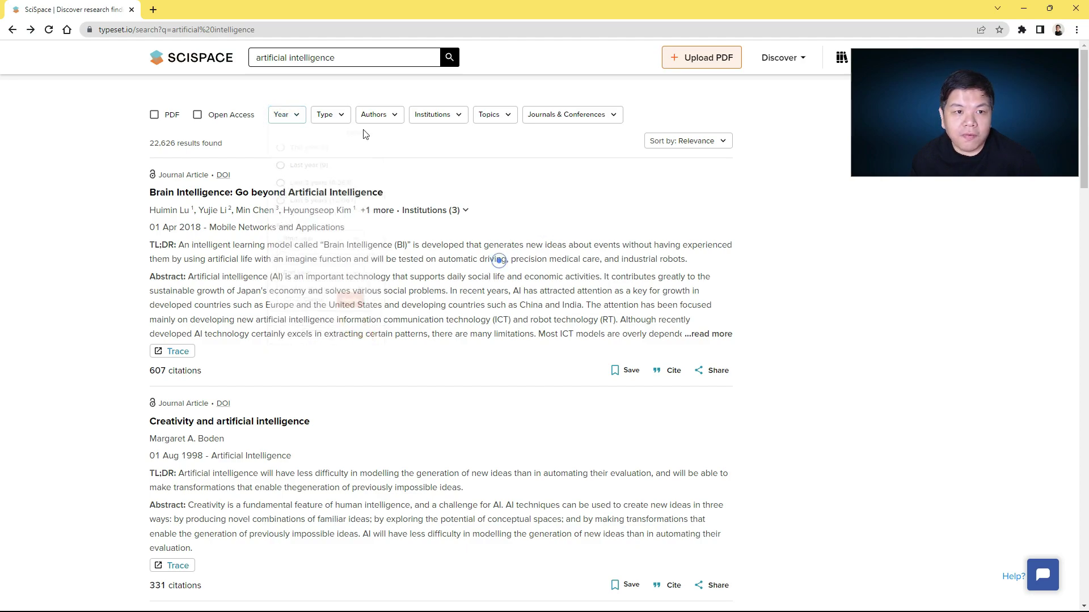
- Examine the choices offered by the Type and Authors filters without applying either
left_click(329, 115)
scroll(403, 187, "down", 2)
scroll(400, 197, "up", 2)
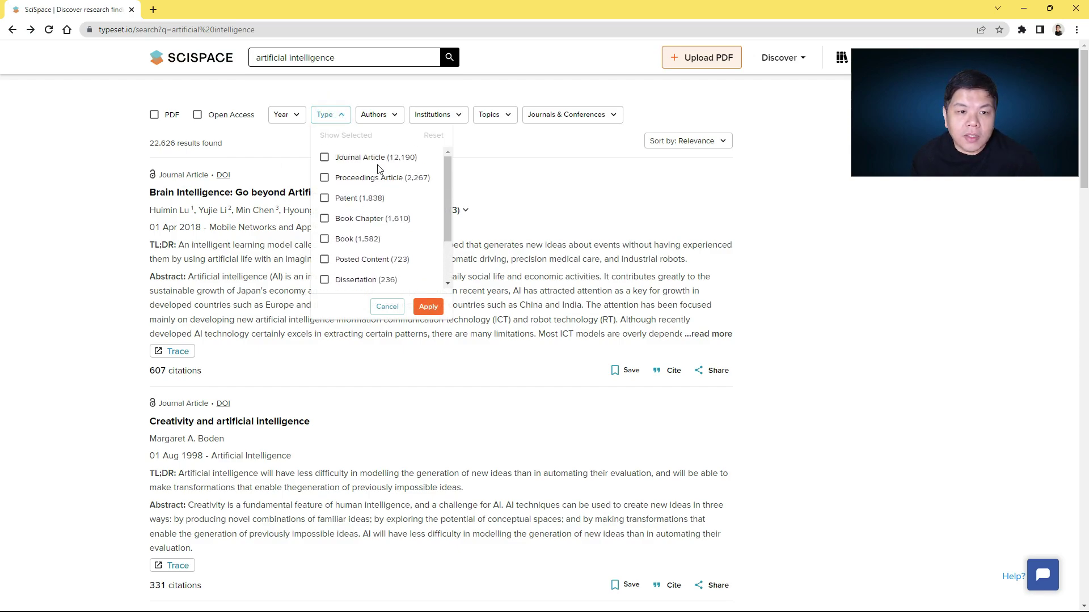
scroll(391, 221, "down", 2)
left_click(474, 219)
left_click(385, 114)
scroll(444, 177, "down", 1)
scroll(438, 187, "up", 1)
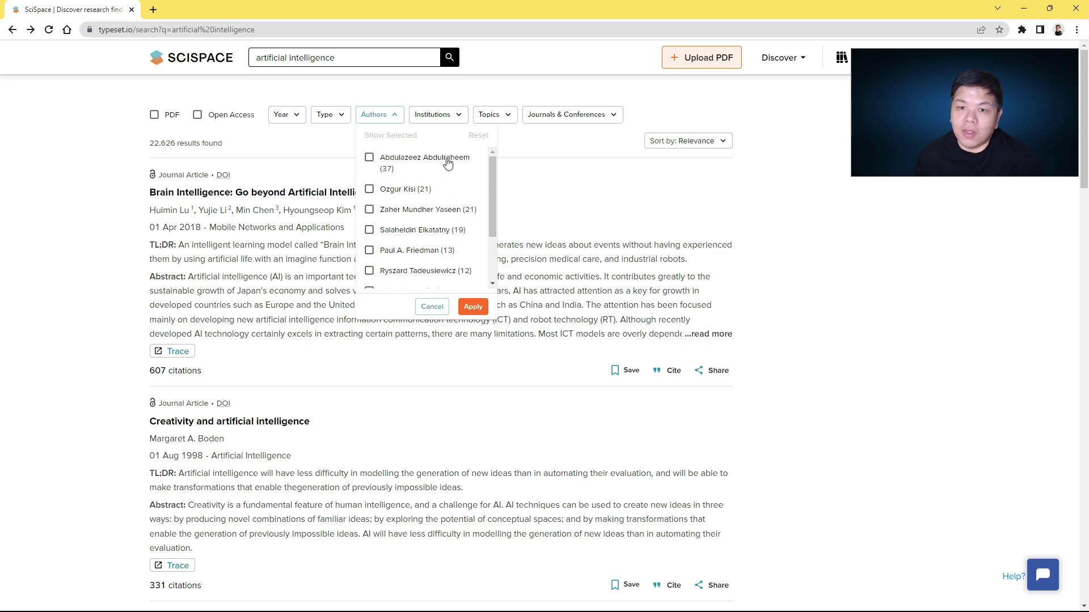
left_click(603, 235)
- Examine the choices in the Institutions, Topics, and Journals & Conferences filters without applying any
left_click(430, 117)
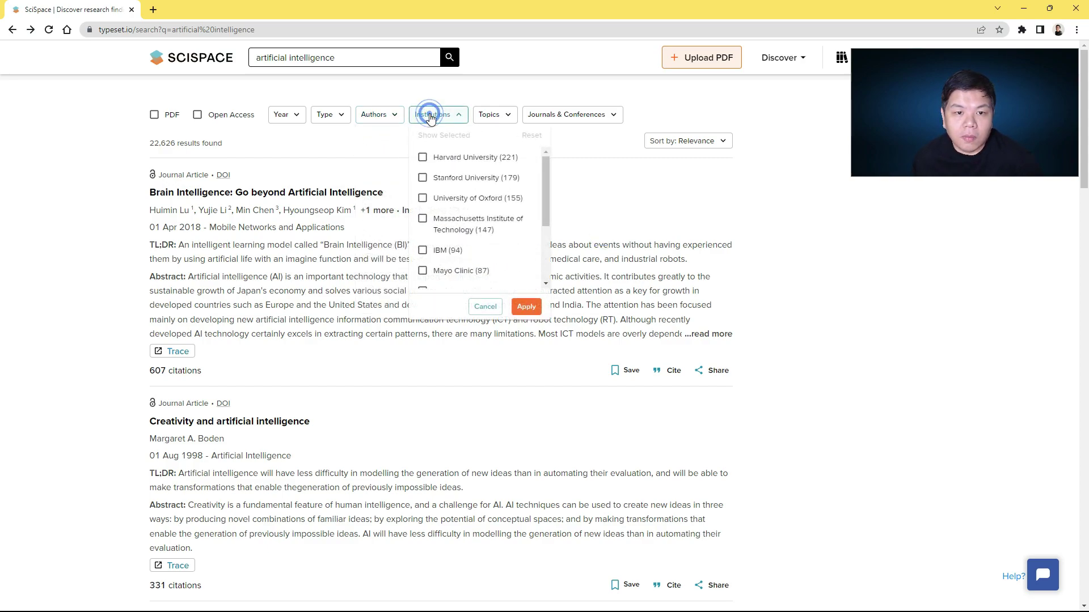
left_click(489, 116)
left_click(699, 235)
left_click(572, 117)
scroll(624, 227, "down", 2)
scroll(622, 231, "up", 2)
left_click(497, 197)
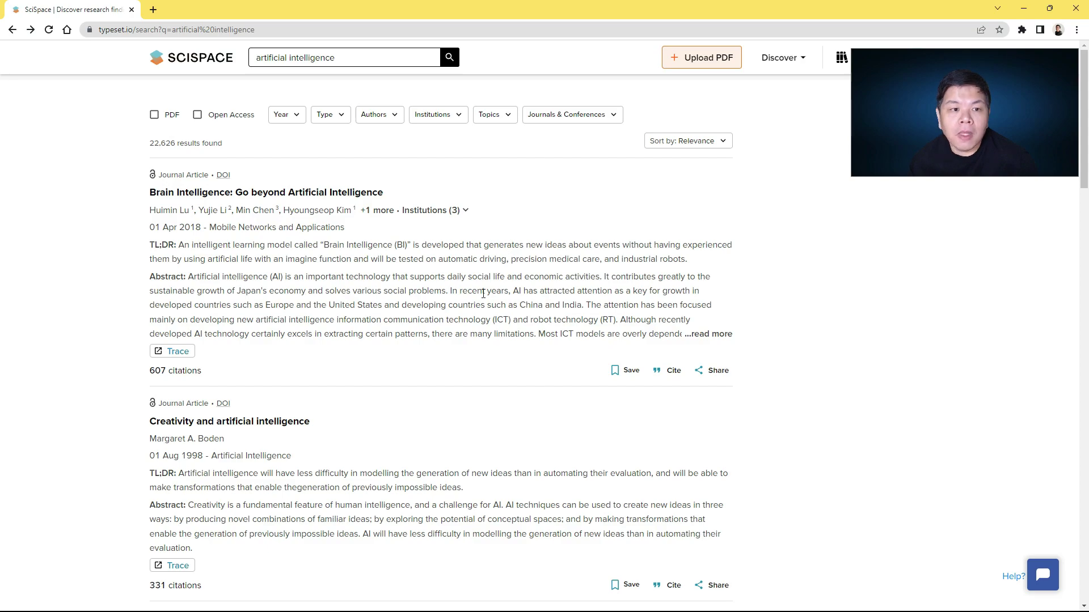
- View the citation of "Brain Intelligence: Go beyond Artificial Intelligence" in MLA, Chicago and APA formats, and check the paper's sharing options
left_click(673, 373)
left_click(258, 276)
left_click(274, 304)
left_click(276, 252)
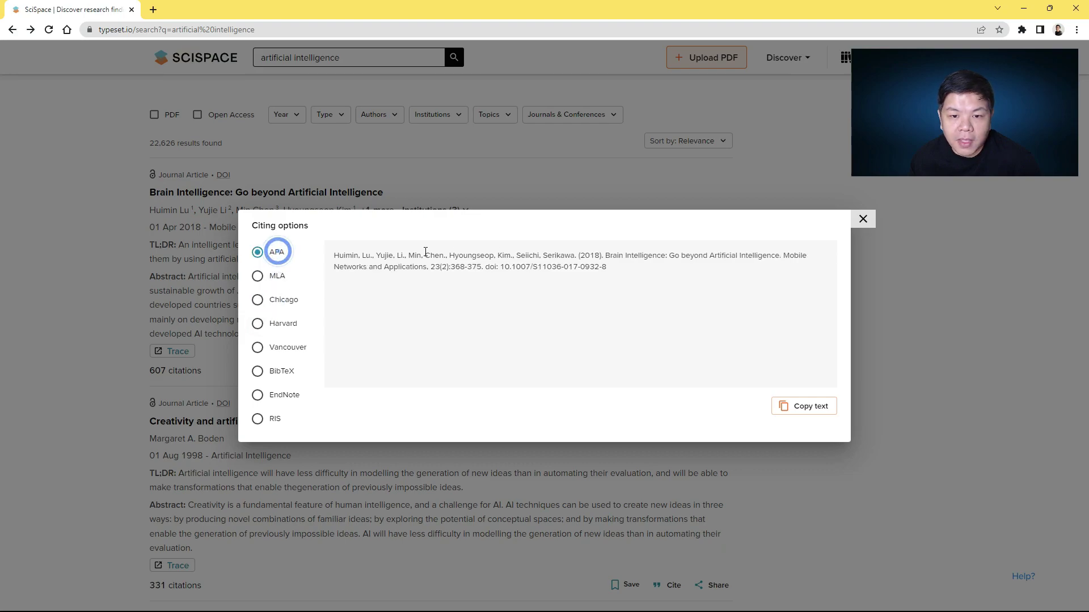
left_click_drag(425, 255, 676, 296)
left_click(676, 295)
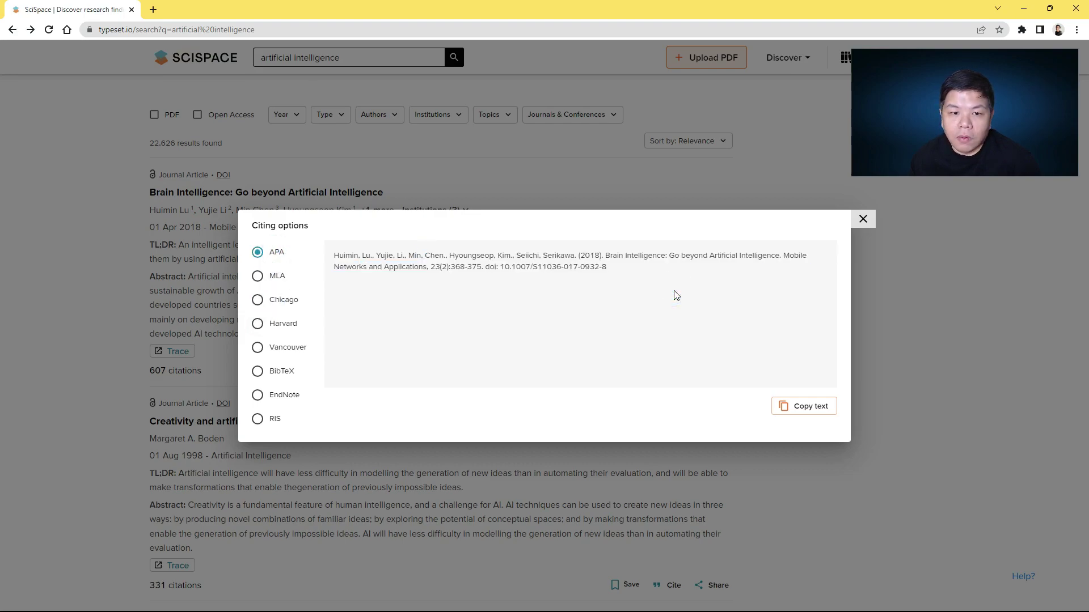
left_click_drag(334, 256, 574, 251)
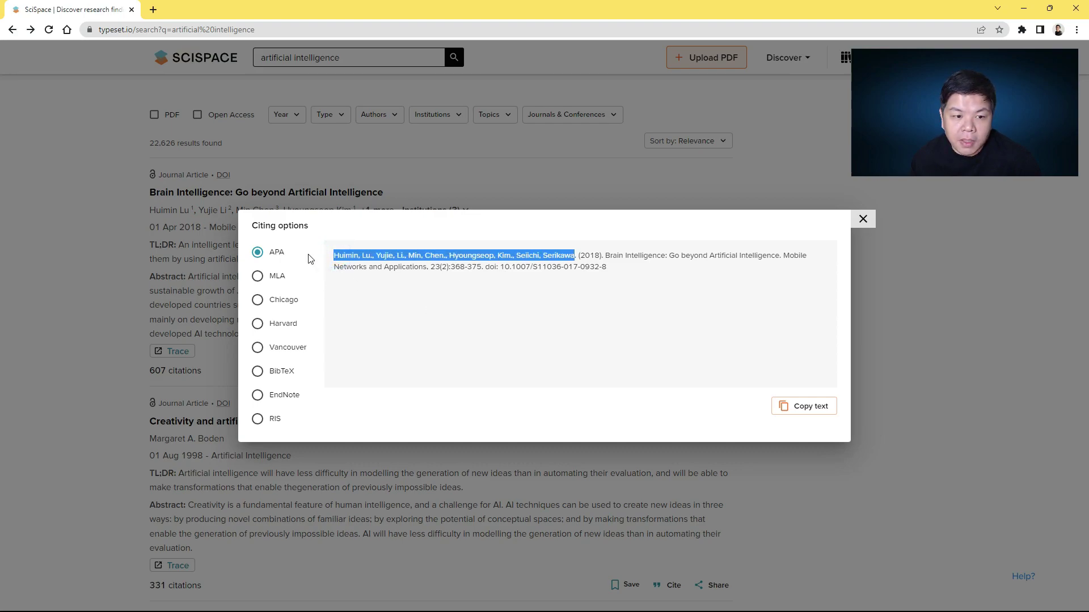
left_click(862, 221)
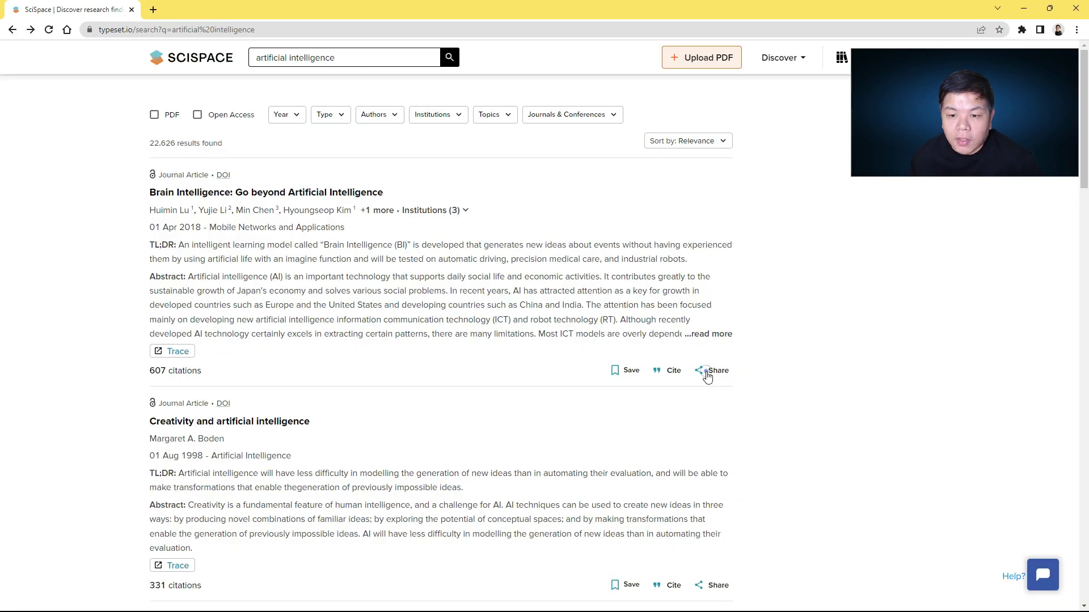
left_click(707, 373)
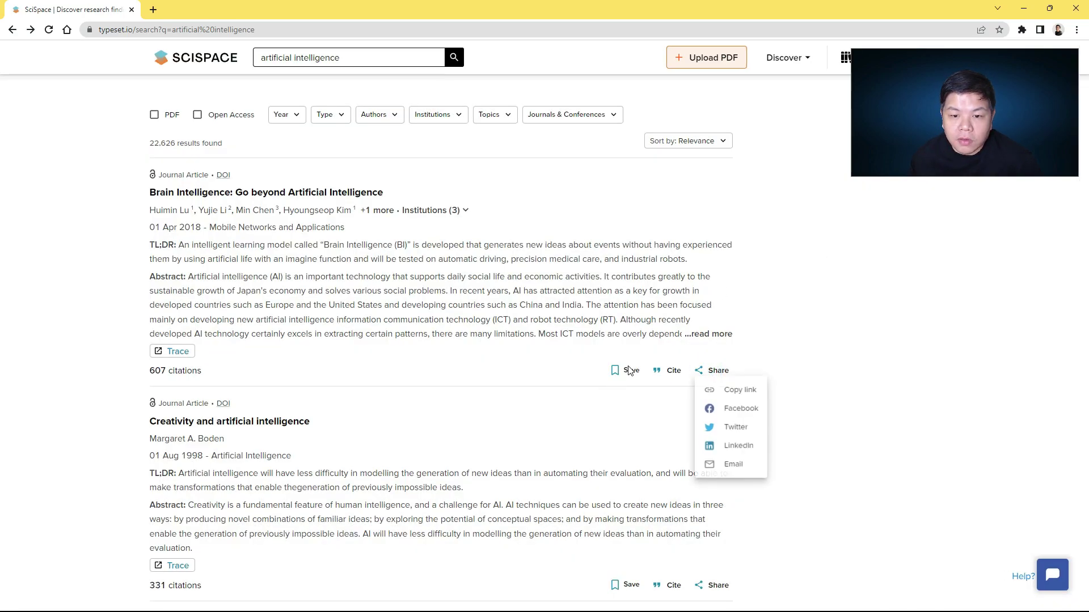
left_click(545, 385)
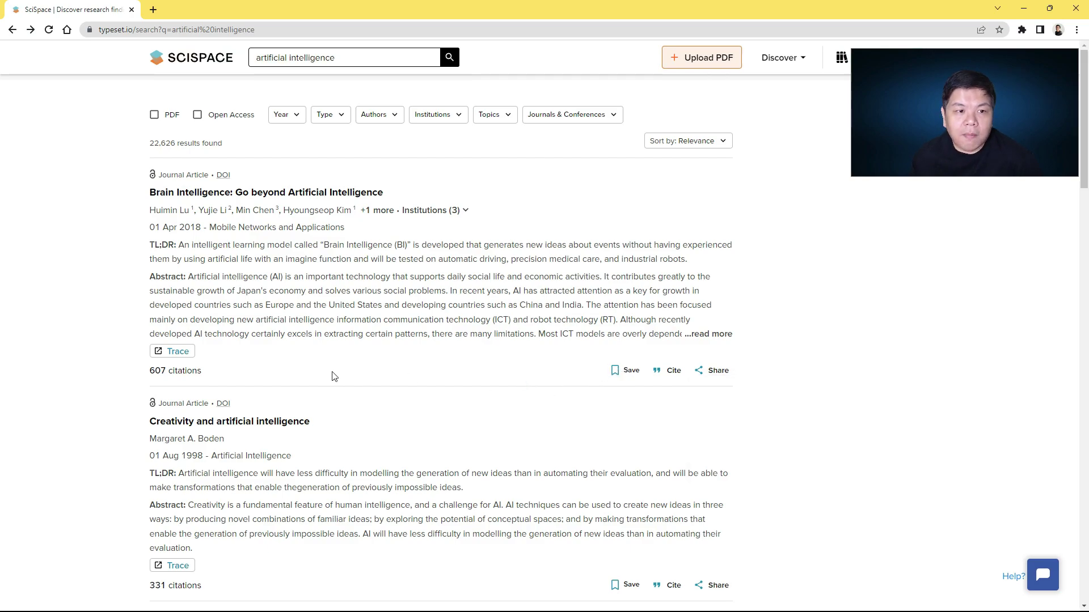
- Trace the "Brain Intelligence" paper and view "Deep Residual Learning for Image Recognition" among its related papers
left_click(150, 369)
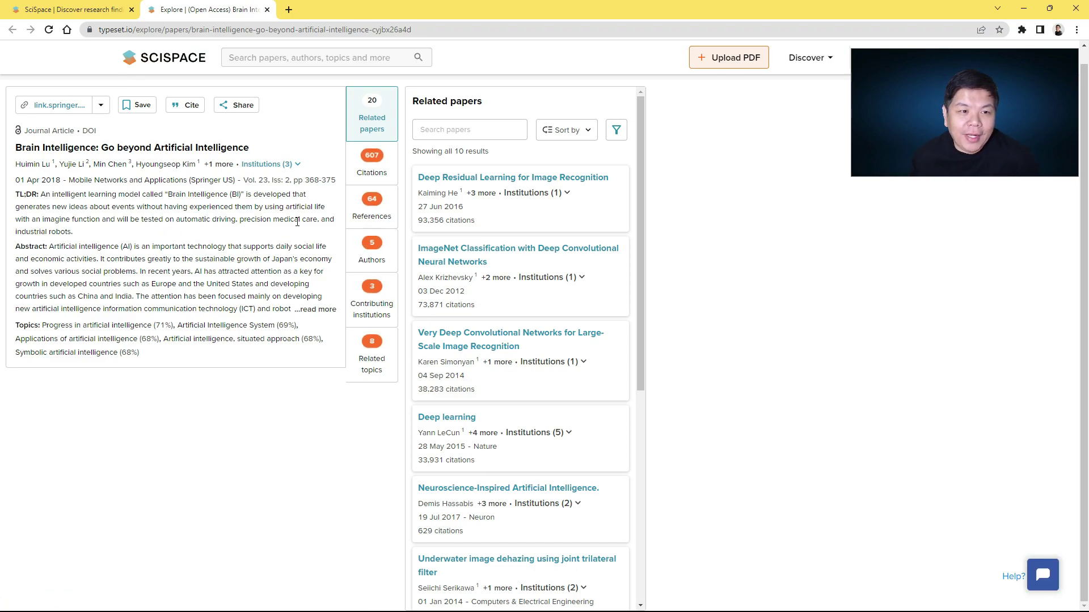
left_click(373, 163)
left_click(376, 117)
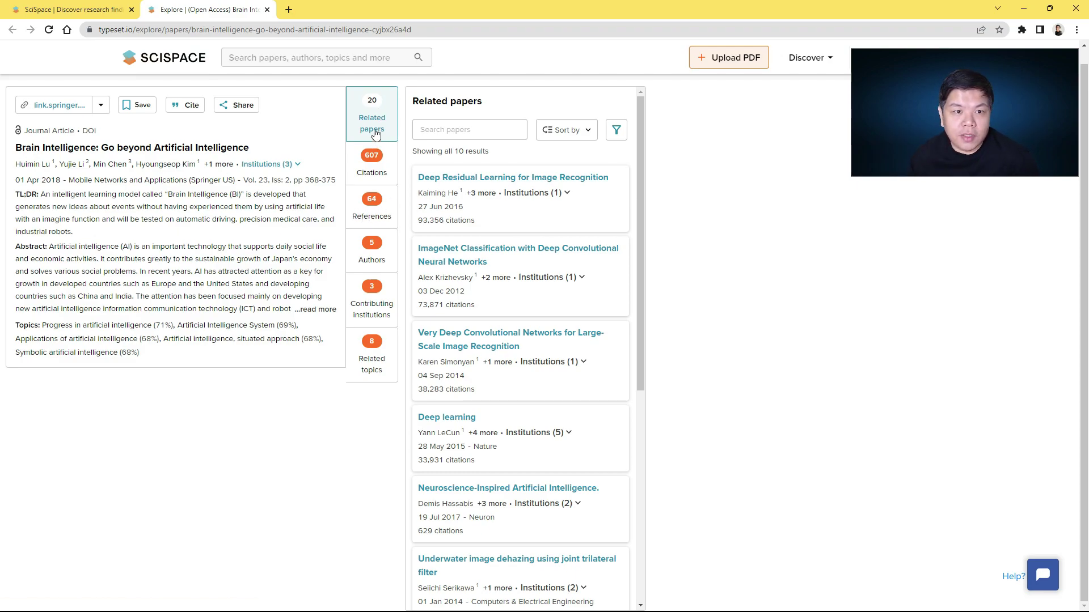
scroll(570, 235, "down", 6)
scroll(620, 291, "up", 6)
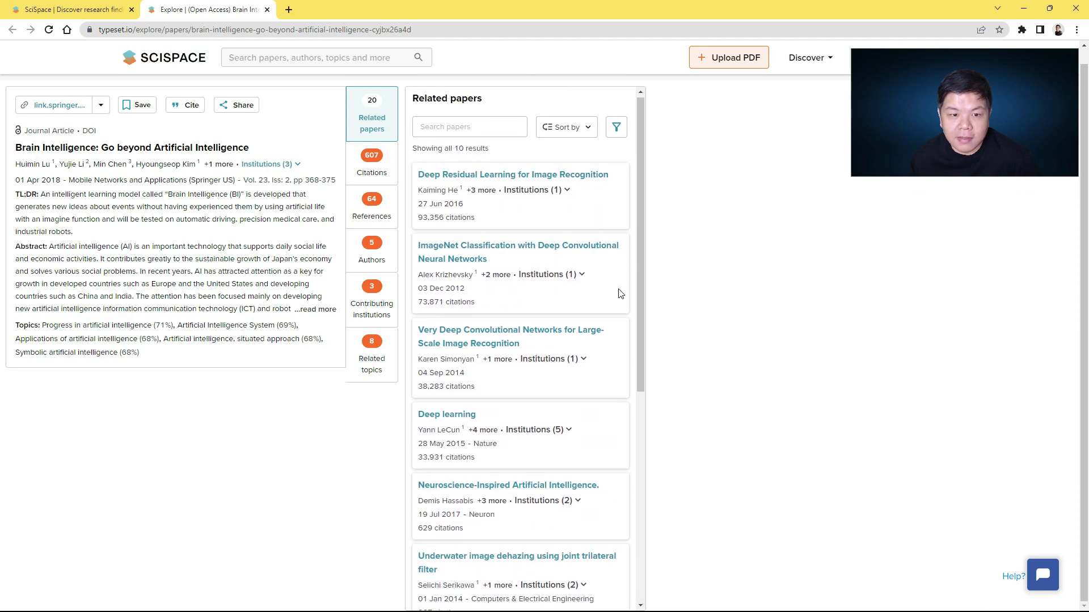
left_click(553, 217)
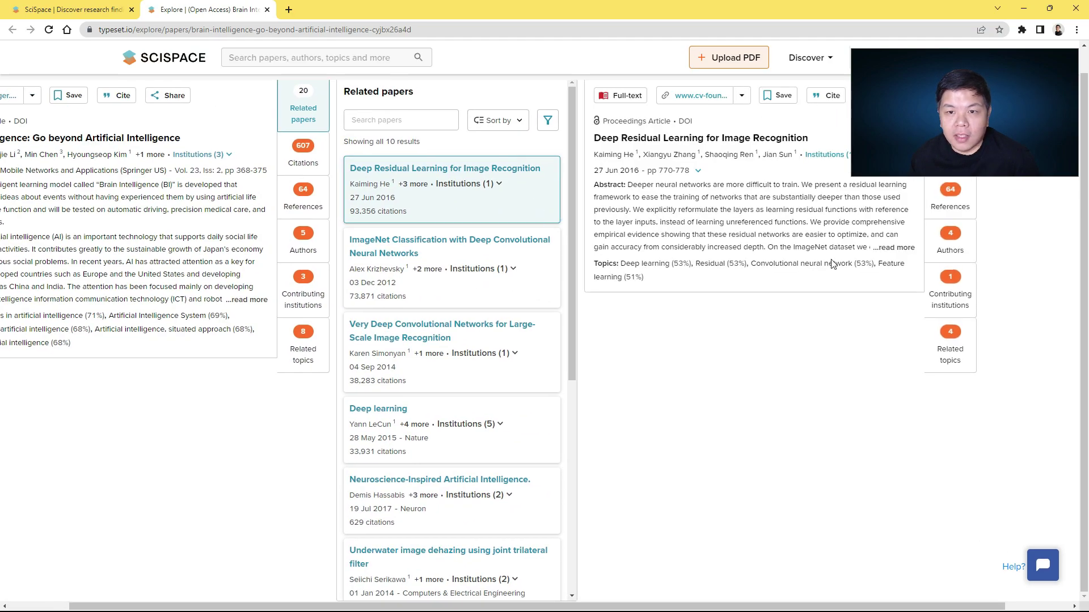
scroll(683, 310, "up", 2)
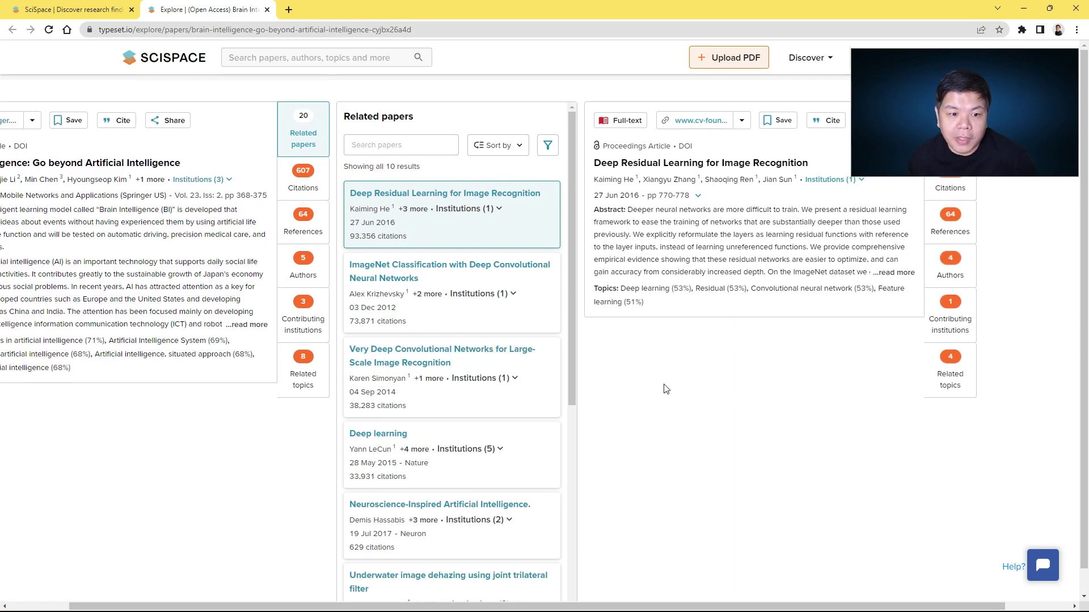
- List the paper's related topics and view the details of "Marketing and artificial intelligence"
left_click(305, 380)
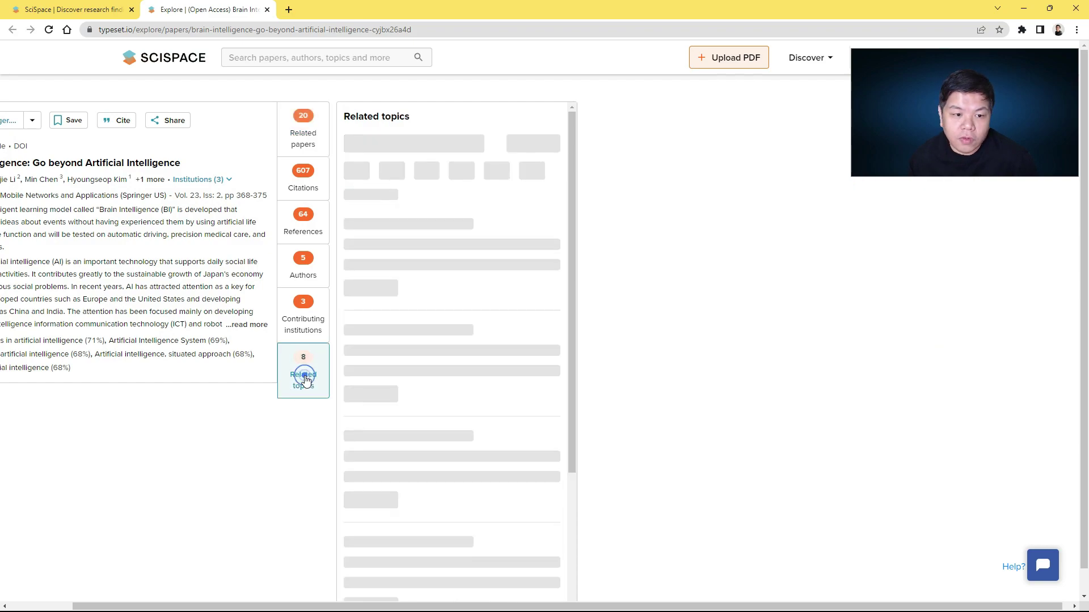
left_click(586, 177)
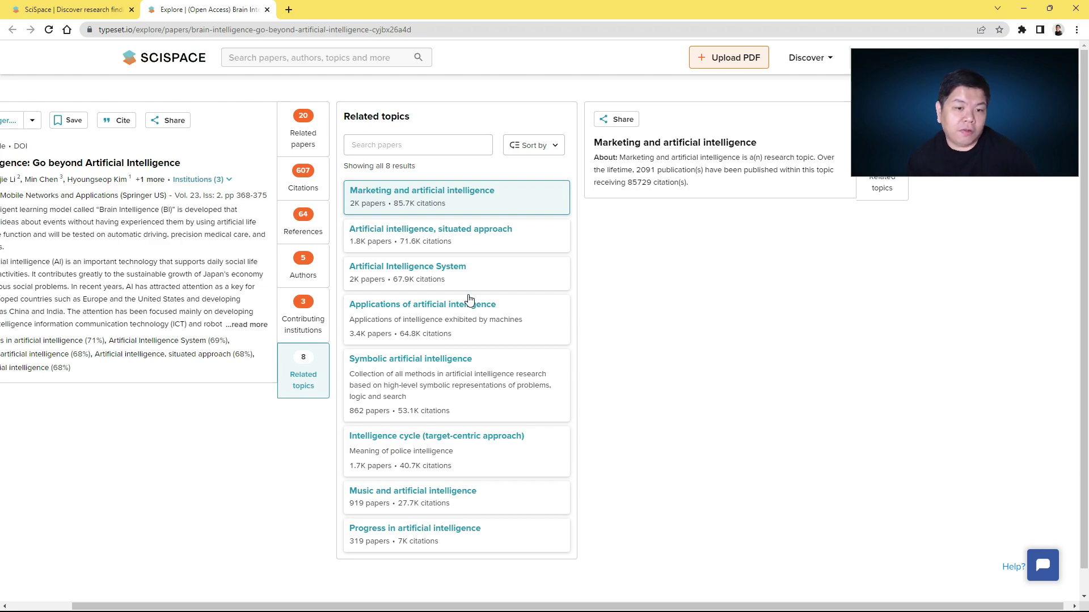
scroll(469, 300, "down", 1)
scroll(470, 299, "up", 1)
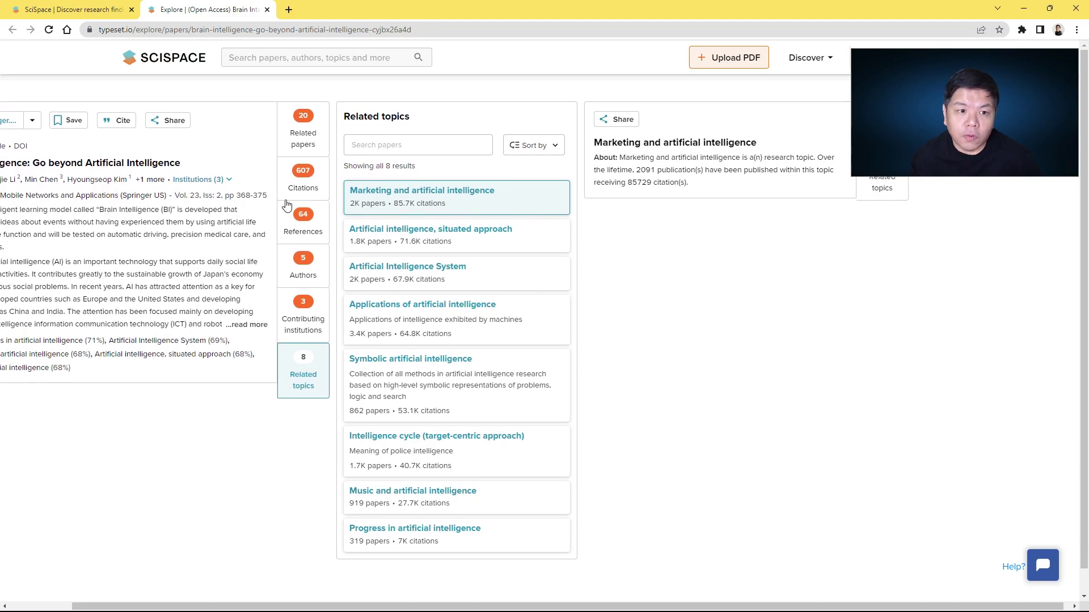
- Browse the "Brain Intelligence" paper's references and select "Deep Residual Learning for Image Recognition"
left_click(306, 226)
scroll(582, 242, "down", 5)
scroll(582, 242, "down", 5)
scroll(582, 242, "up", 10)
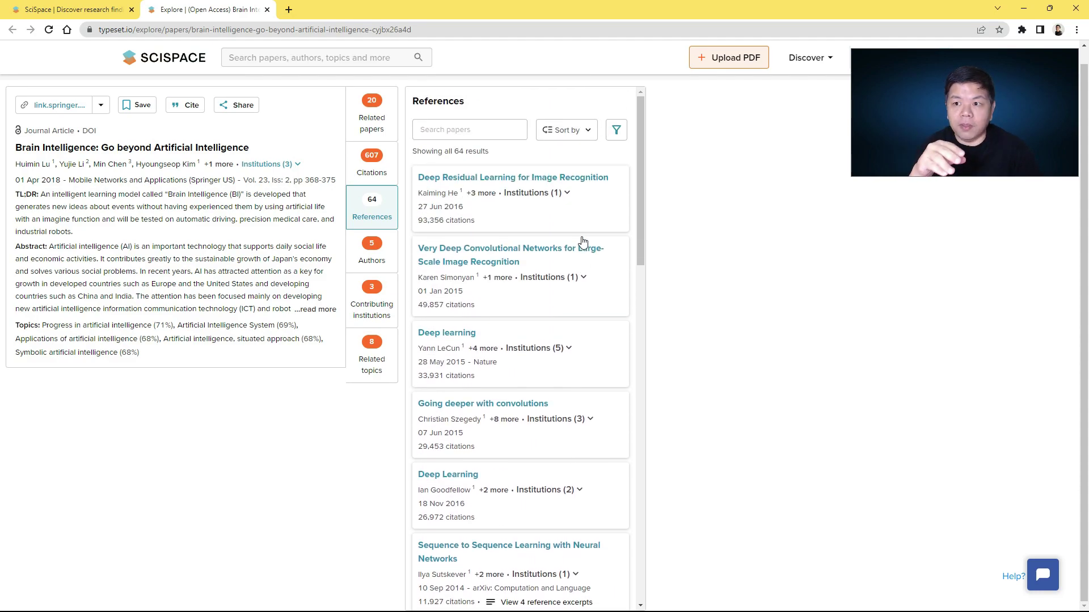
left_click(615, 221)
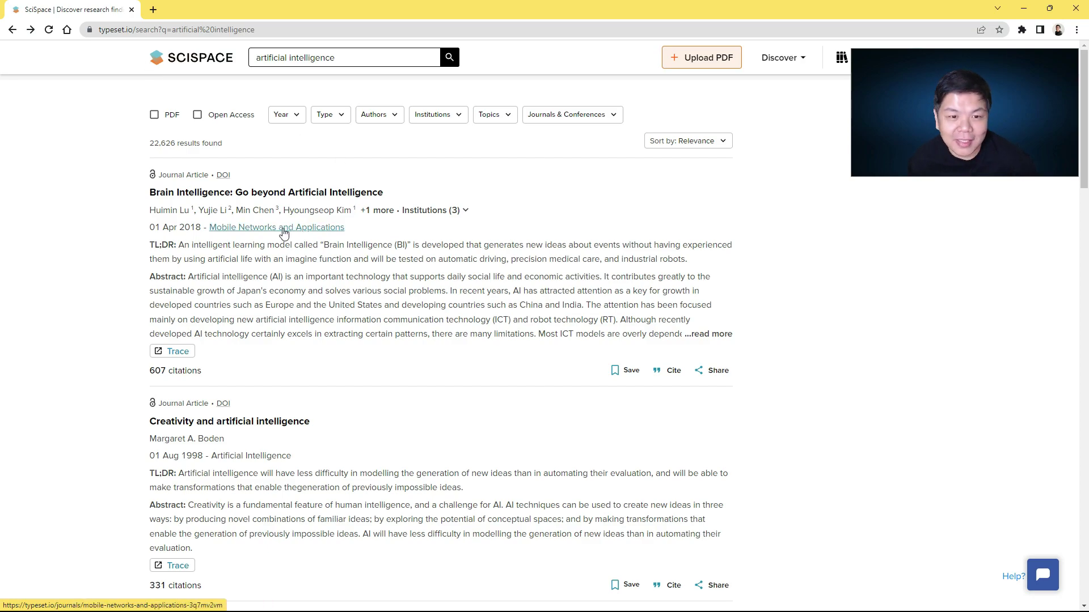
- Open the paper "Brain Intelligence: Go beyond Artificial Intelligence" and ask Copilot "What are the key takeaways?"
left_click(366, 197)
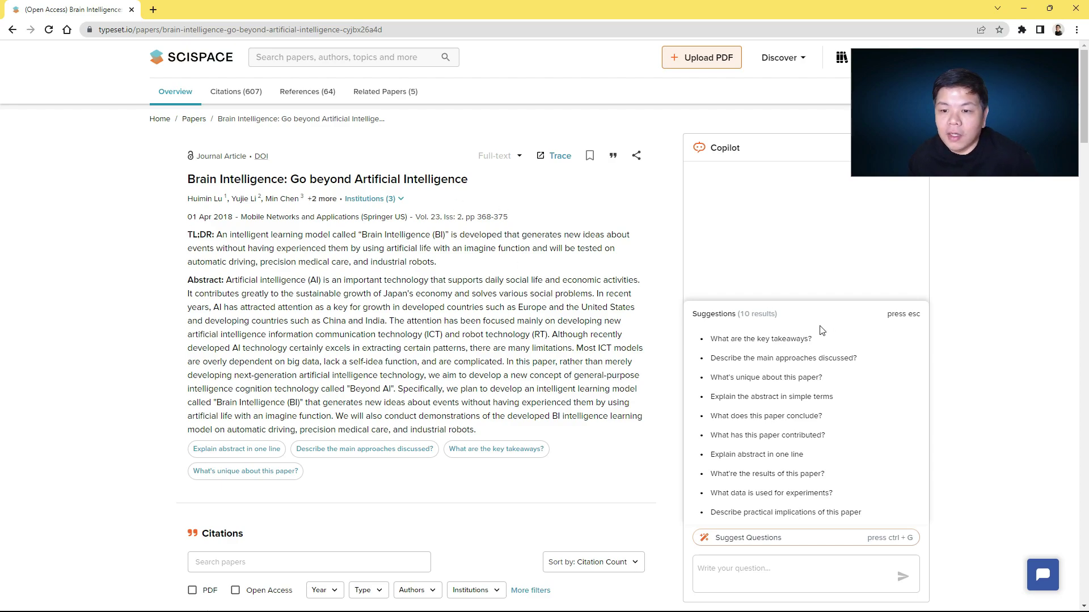
left_click(805, 340)
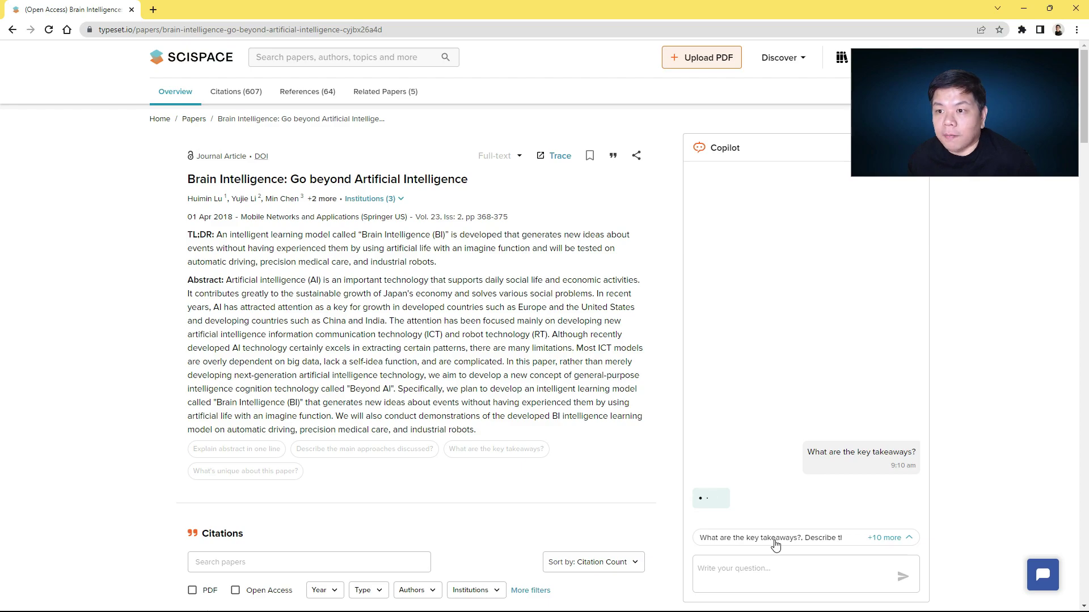
left_click(891, 540)
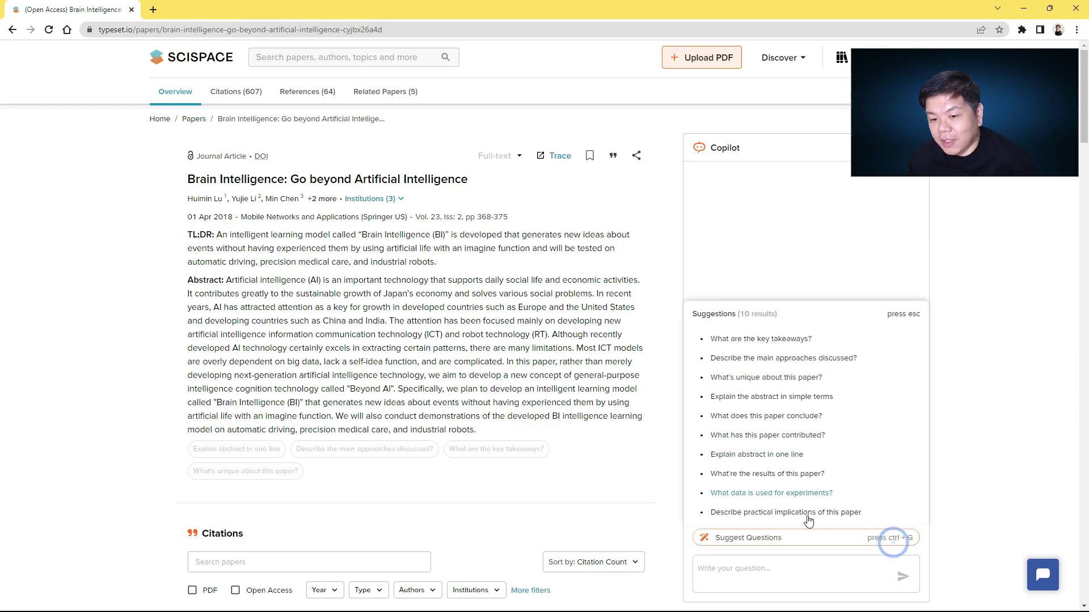
left_click(798, 576)
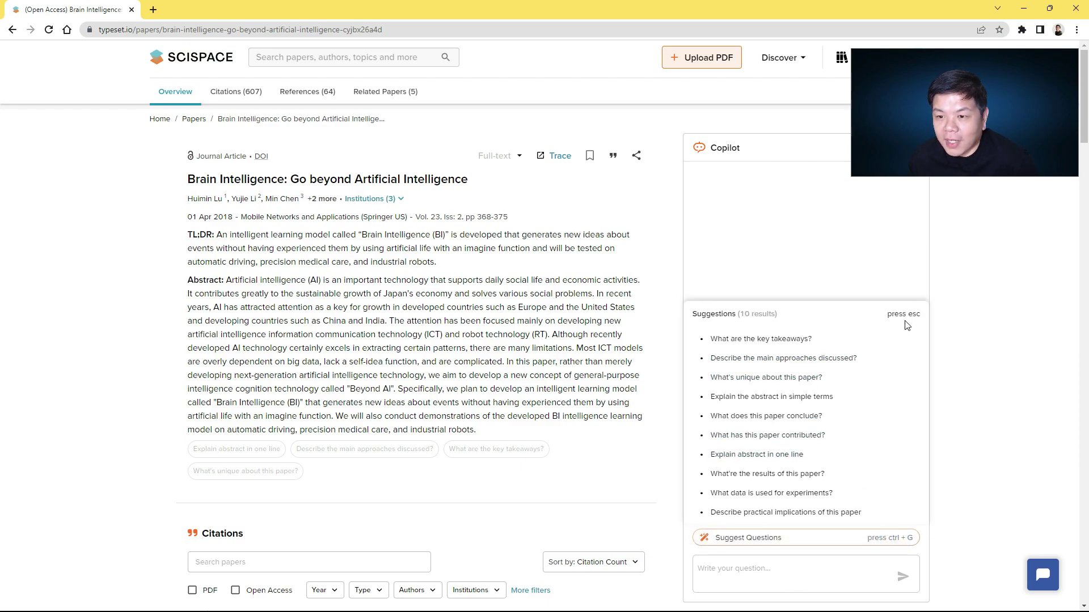
left_click(941, 353)
- Ask Copilot "I need some examples of this" and read its answer
left_click(814, 575)
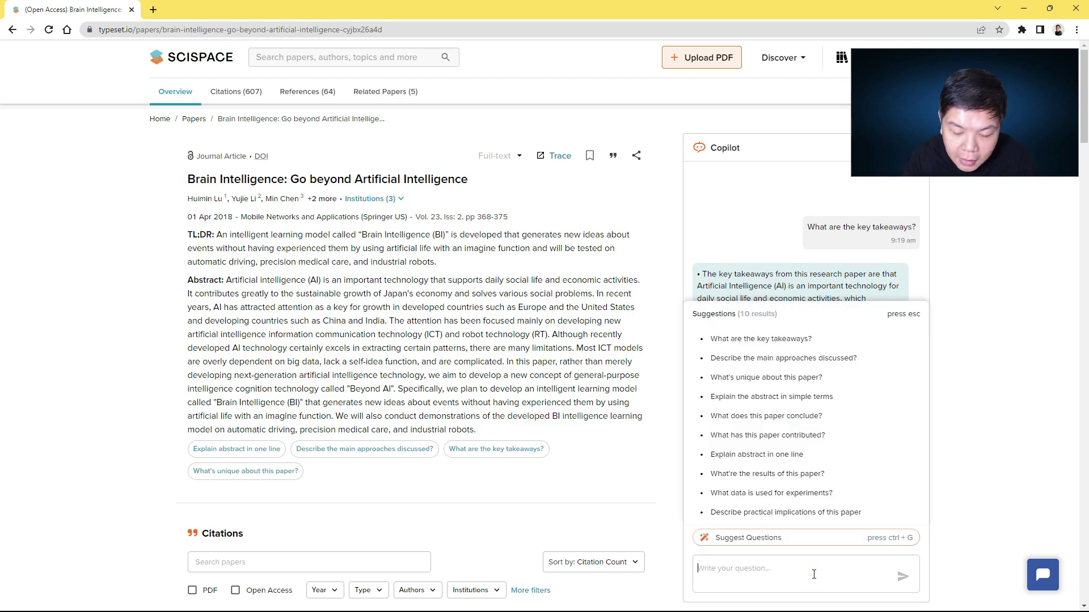
type("I need some examples of this")
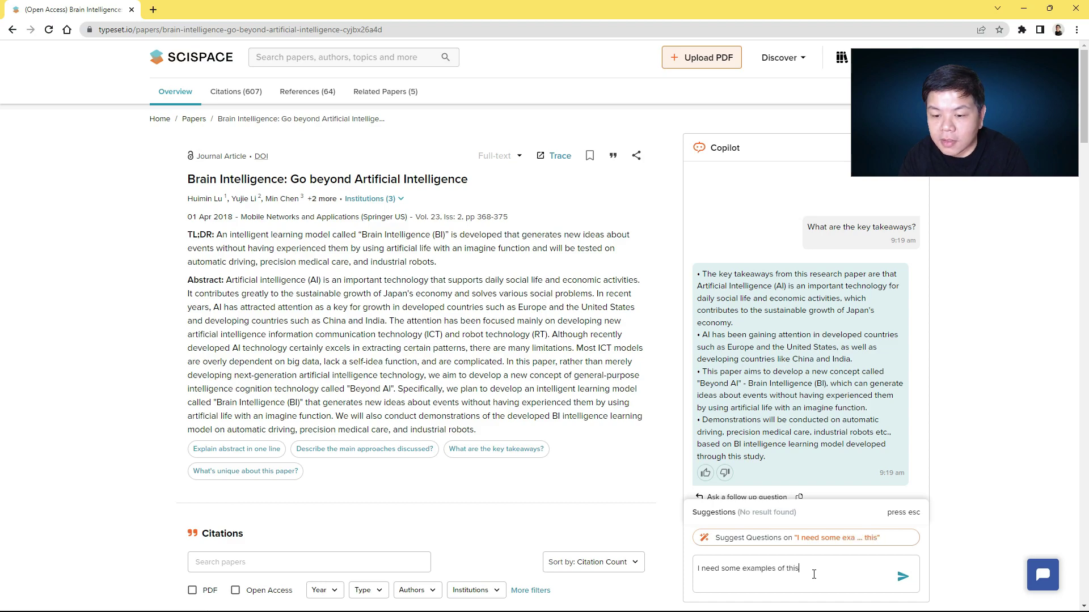
key("Return")
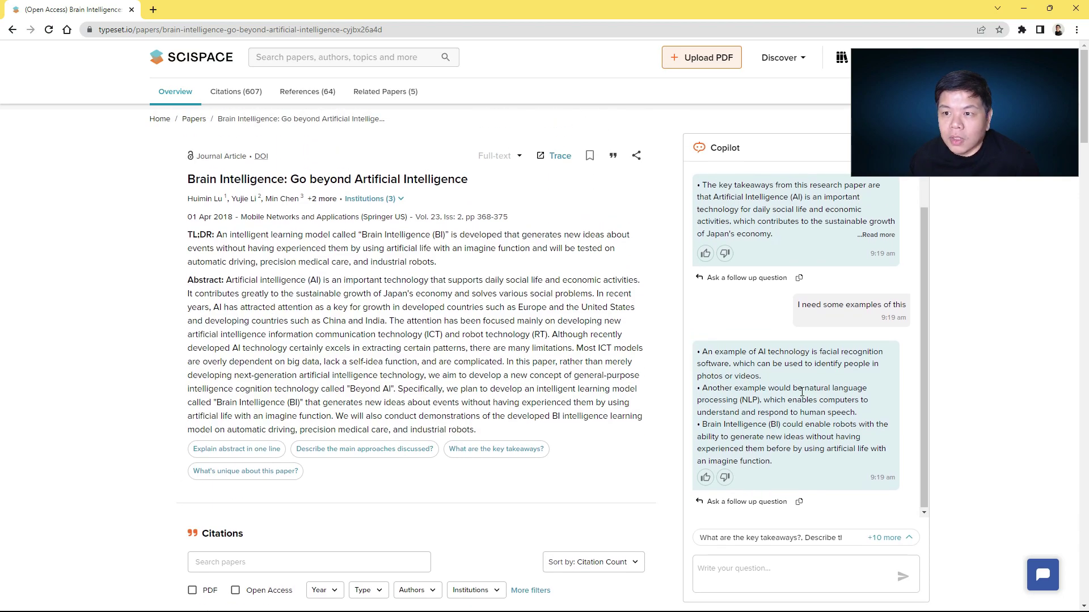
scroll(801, 391, "up", 1)
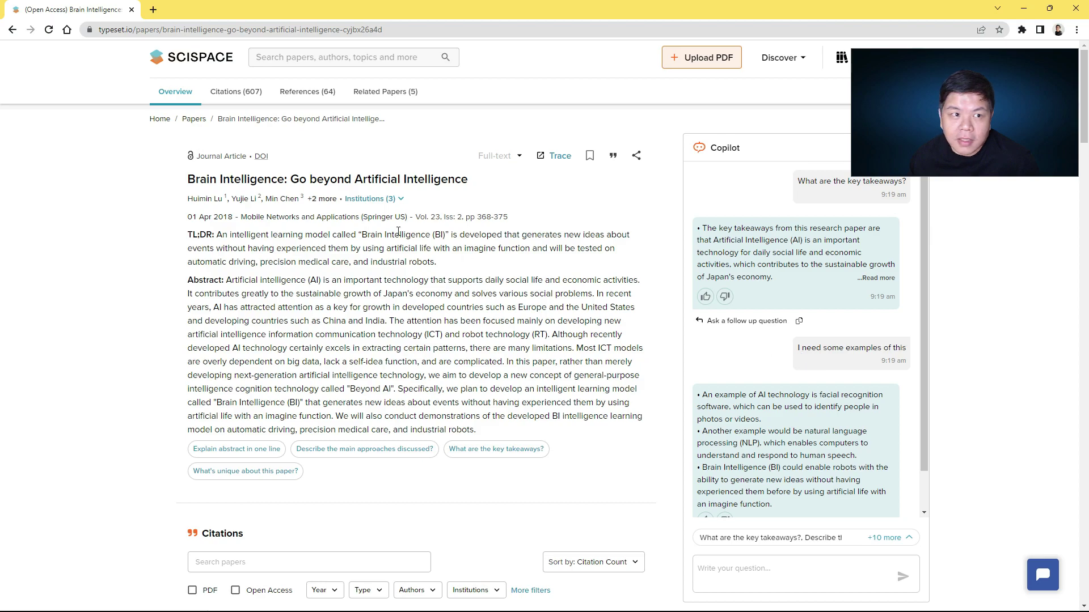
- Go from the SciSpace home page to the personal library and open the PDF stored in the Chatbots collection
left_click(221, 59)
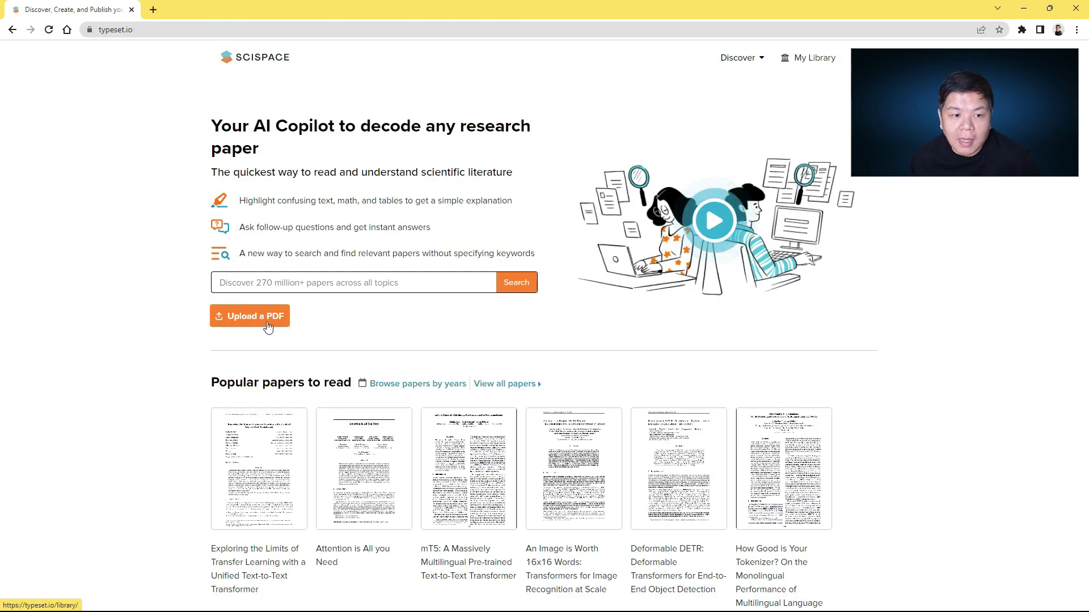
left_click(261, 321)
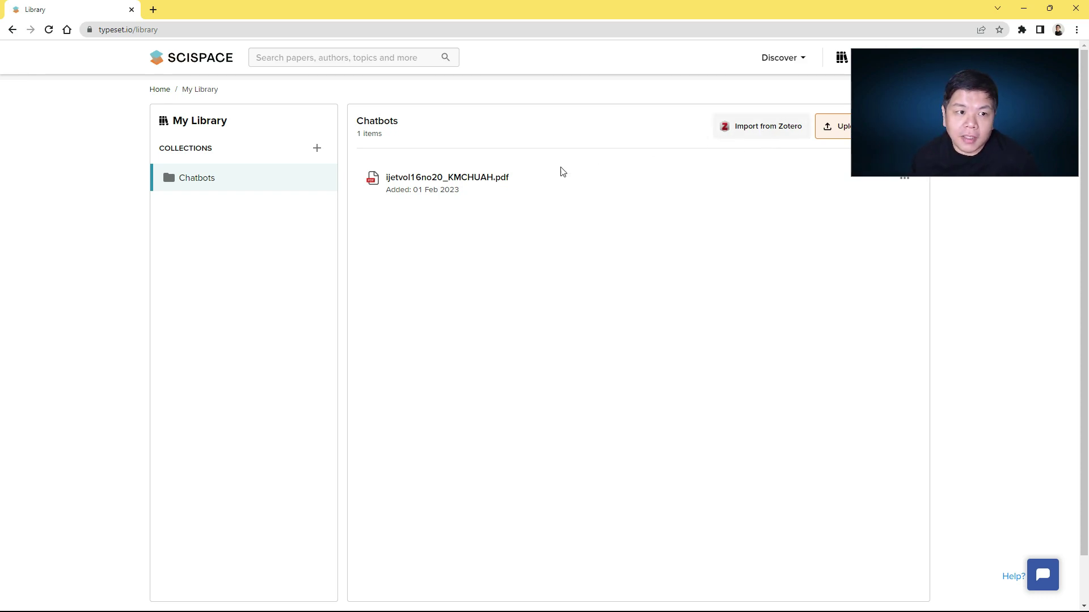
left_click(317, 148)
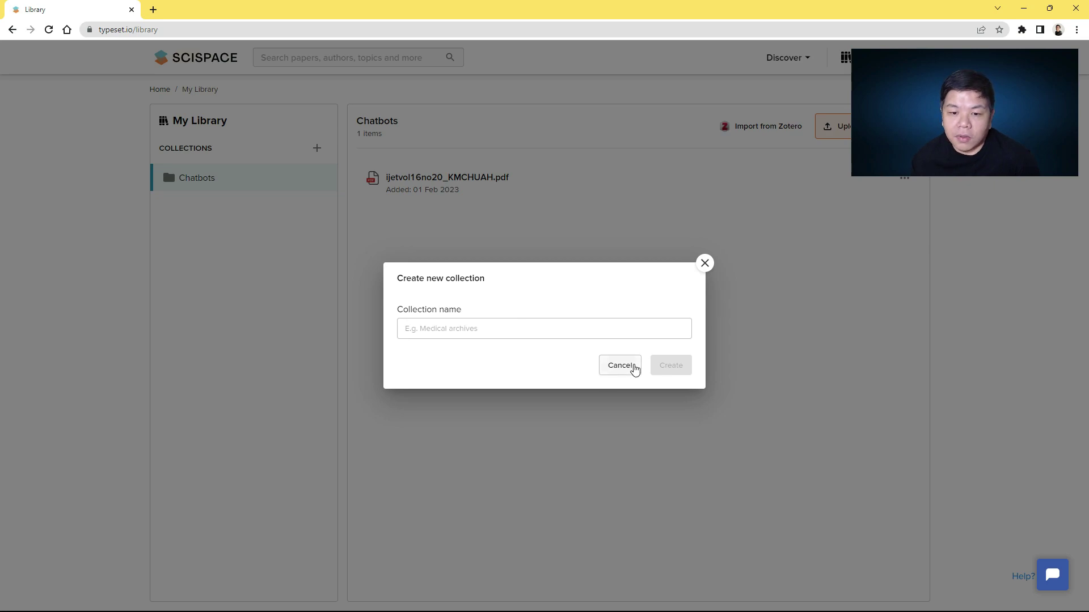
left_click(630, 367)
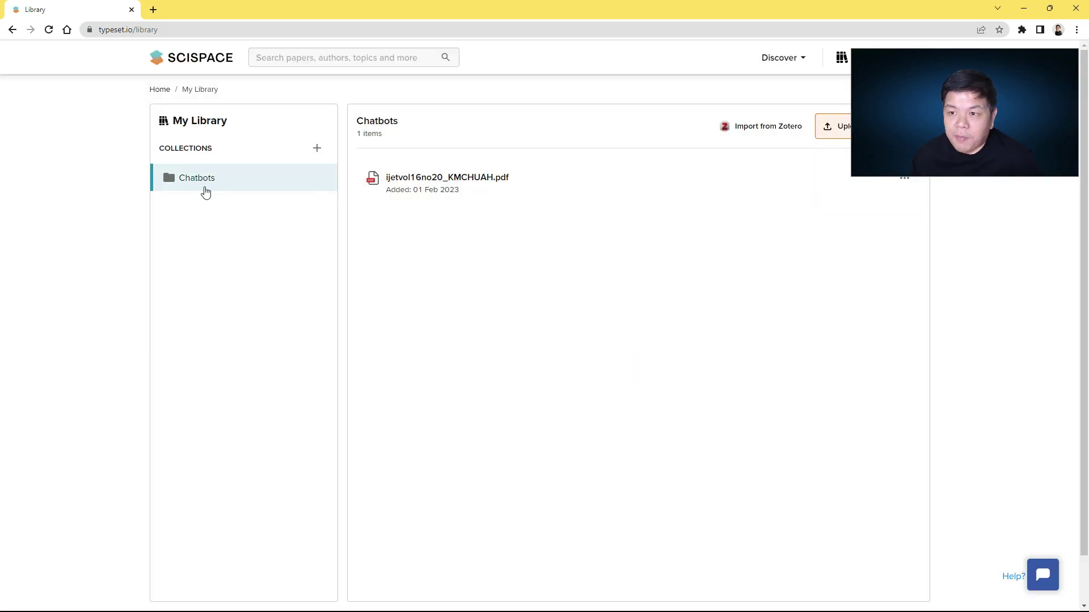
left_click(446, 178)
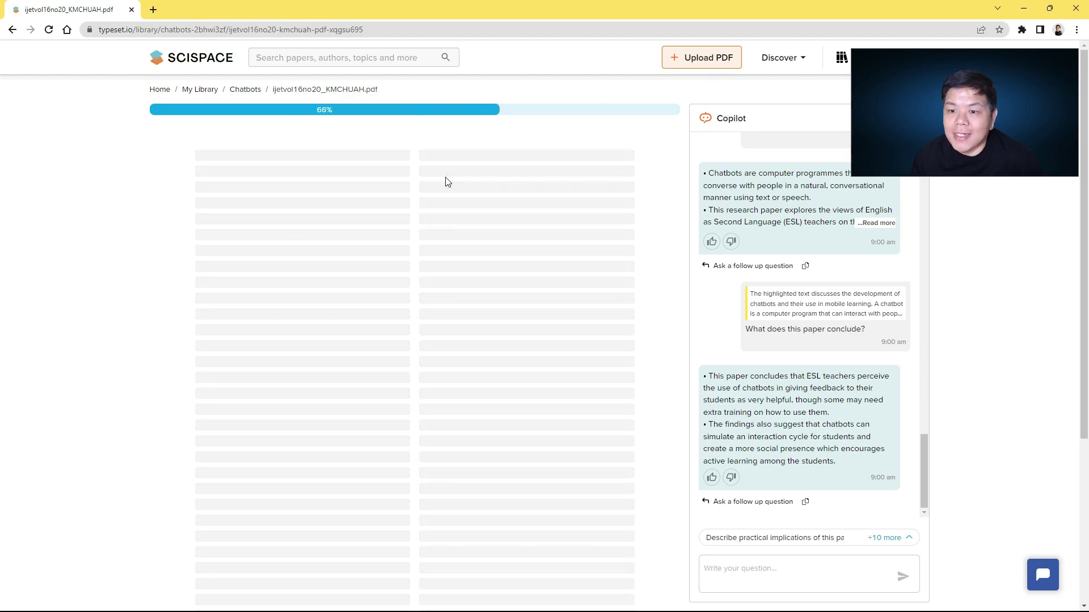
- Ask Copilot the suggested question "What has this paper contributed?" about the chatbots paper and highlight its answer
scroll(801, 392, "up", 5)
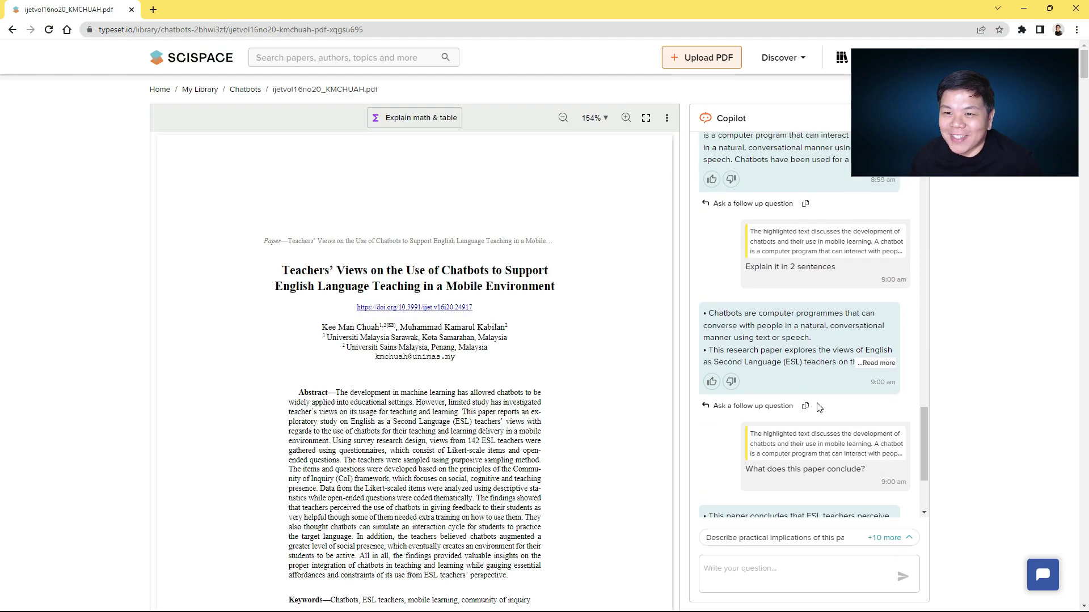
scroll(801, 391, "down", 8)
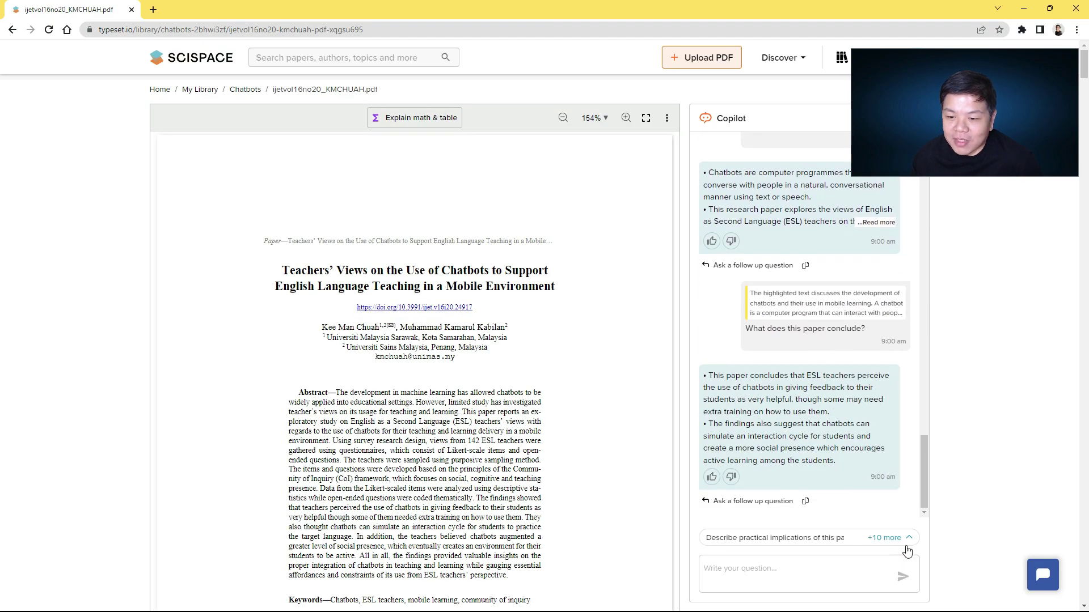
left_click(887, 539)
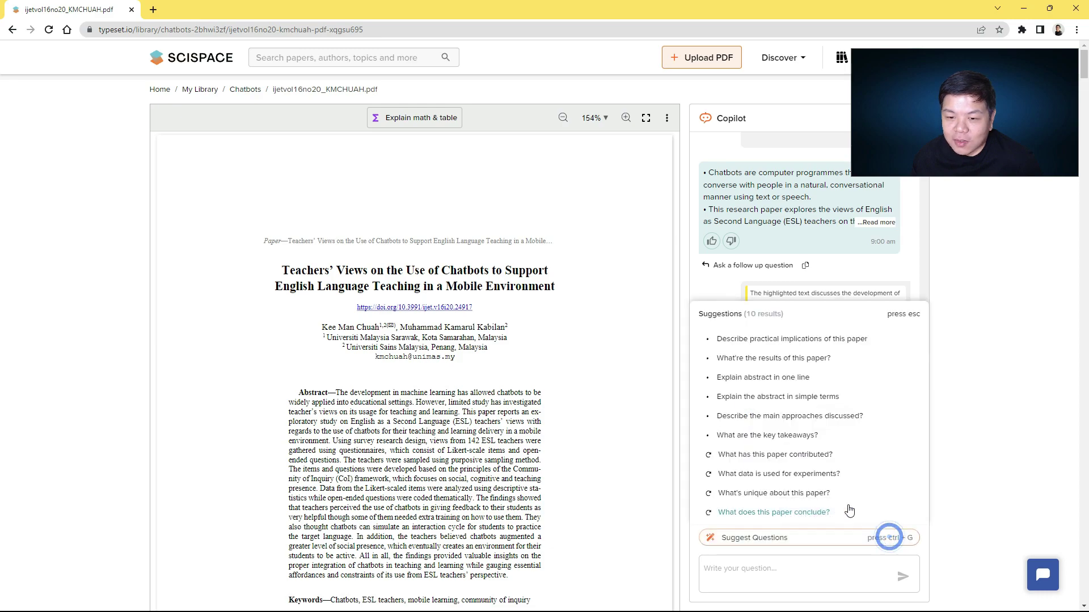
left_click(801, 457)
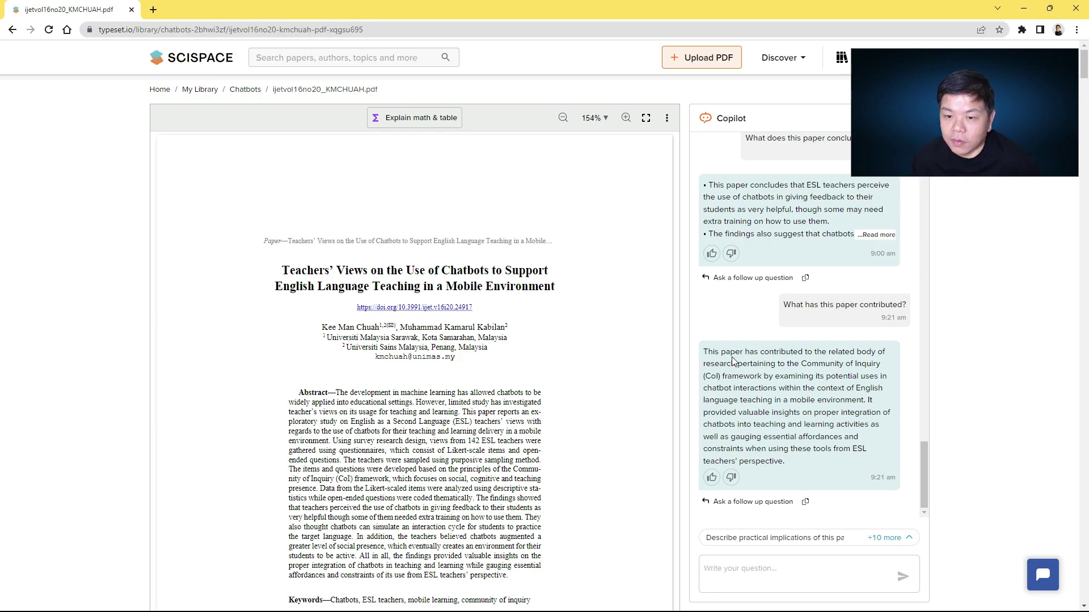
left_click_drag(776, 356, 817, 462)
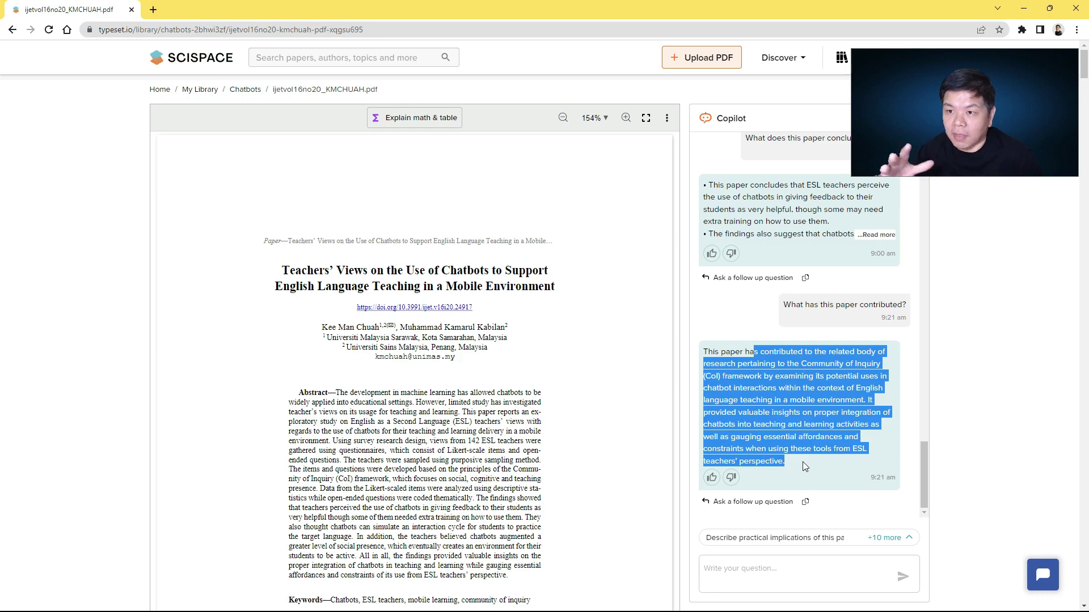
left_click(802, 461)
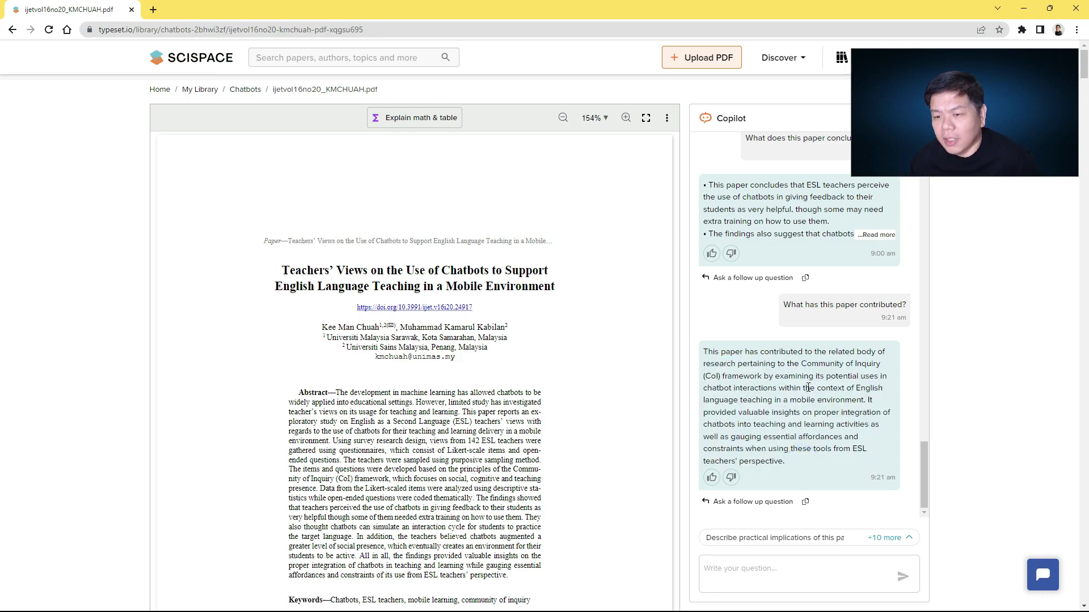
- Check Copilot's suggested questions and start a follow-up question on its answer about the paper's contribution
scroll(563, 376, "down", 7)
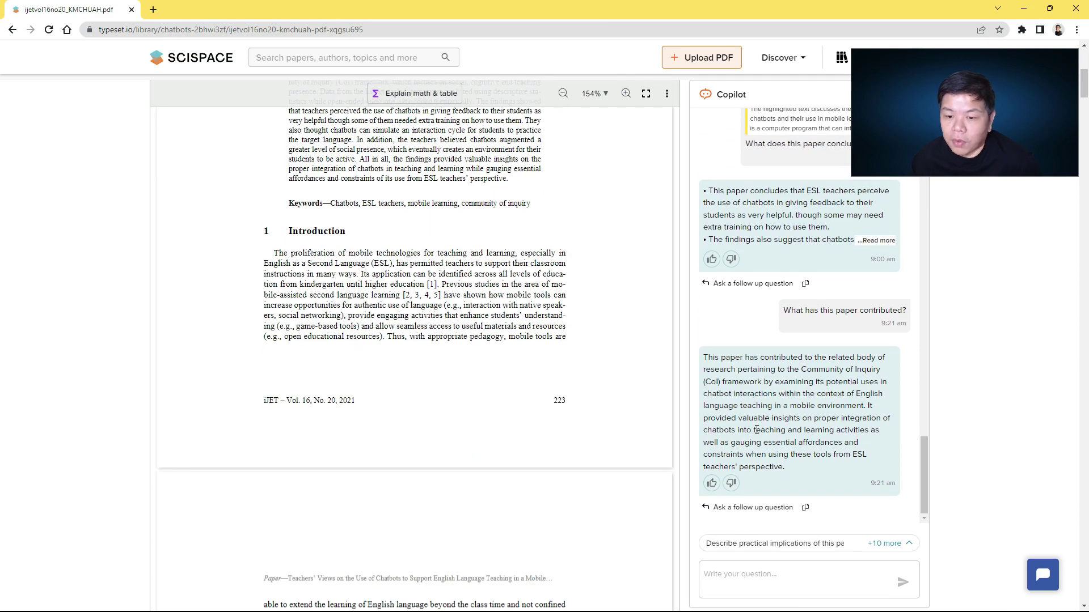
left_click(770, 586)
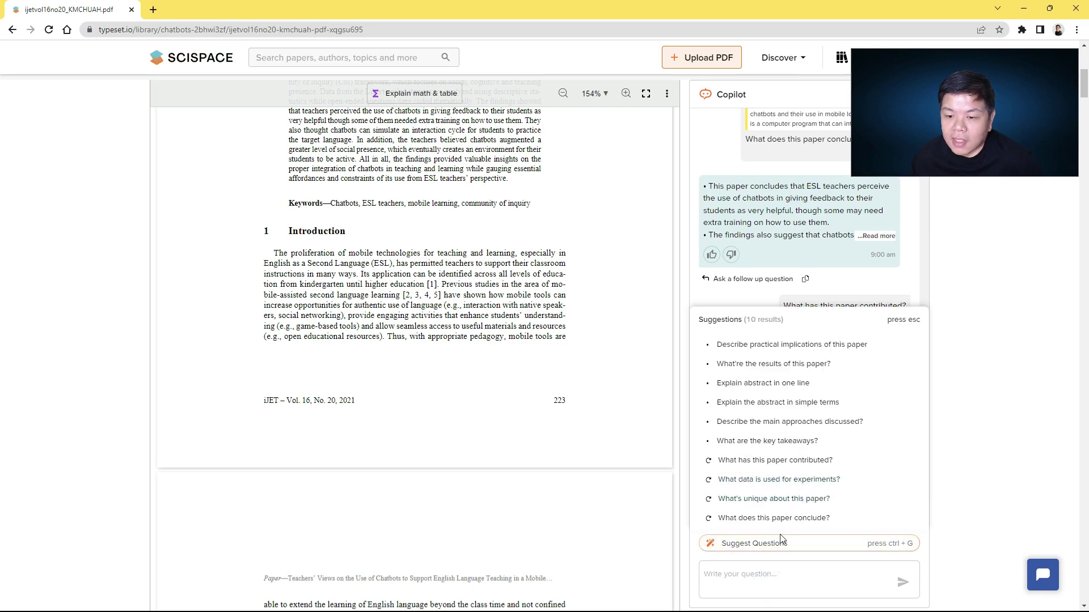
left_click(868, 297)
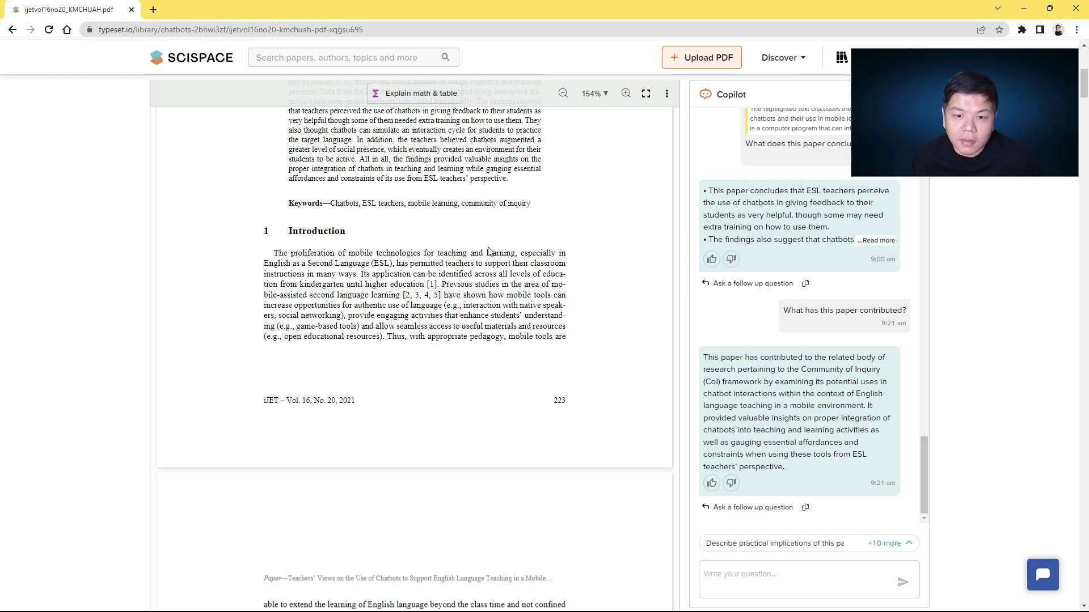
scroll(488, 251, "down", 5)
scroll(489, 251, "up", 8)
scroll(489, 248, "up", 2)
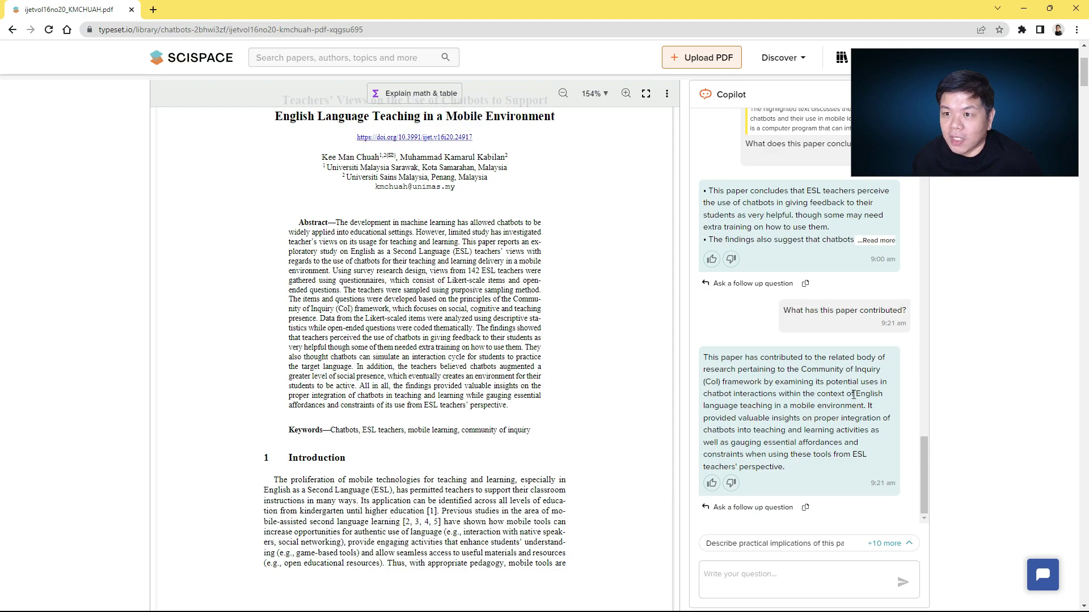
left_click(768, 508)
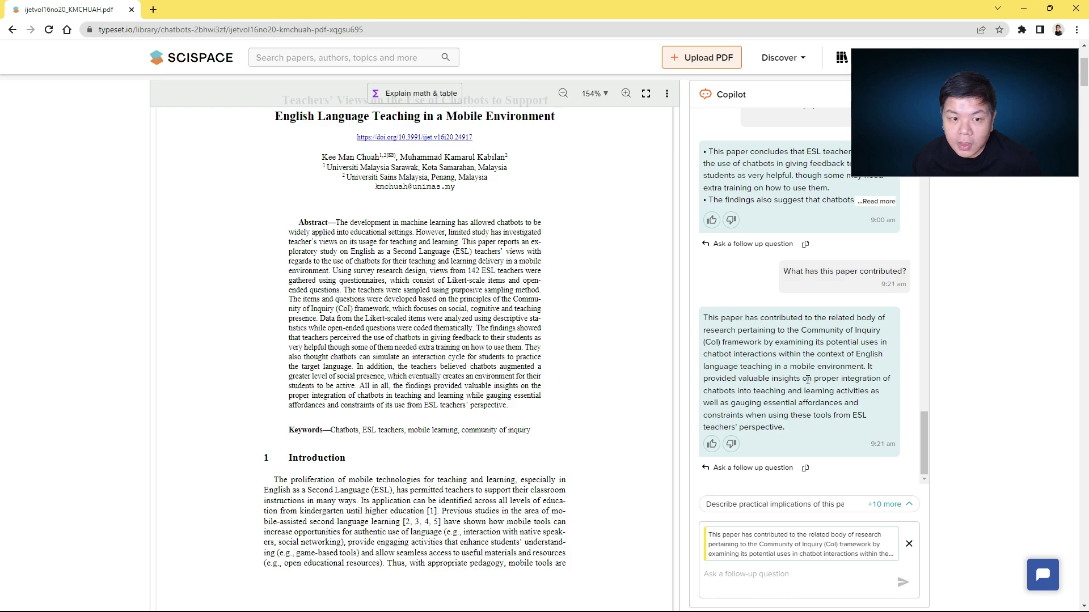
- Have Copilot explain the page 224 paragraph beginning "The first area is in terms of the general provisions" and read the explanation
scroll(561, 352, "down", 10)
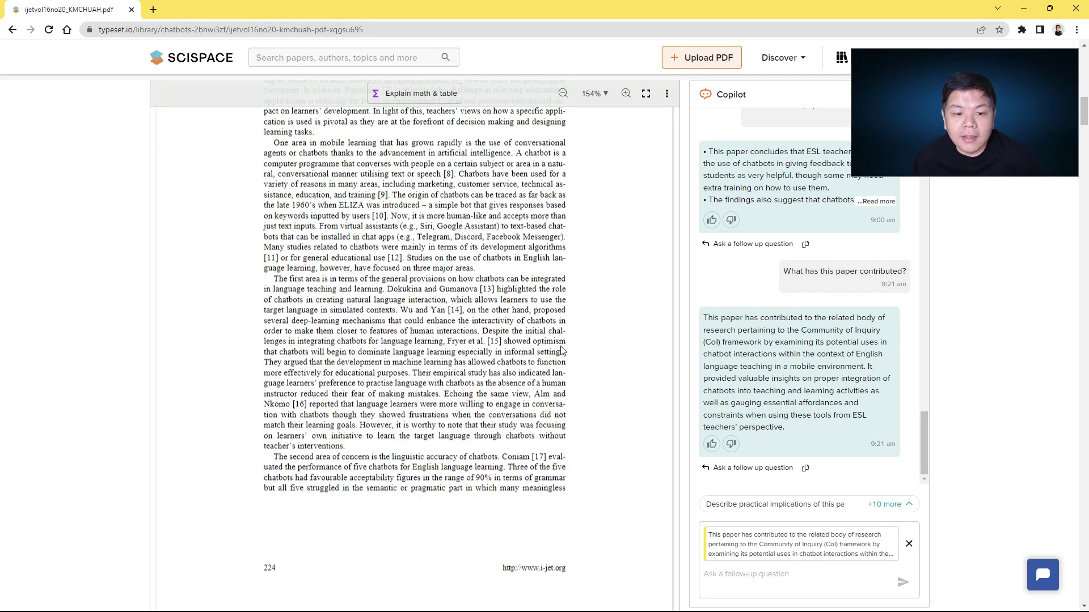
scroll(562, 346, "down", 1)
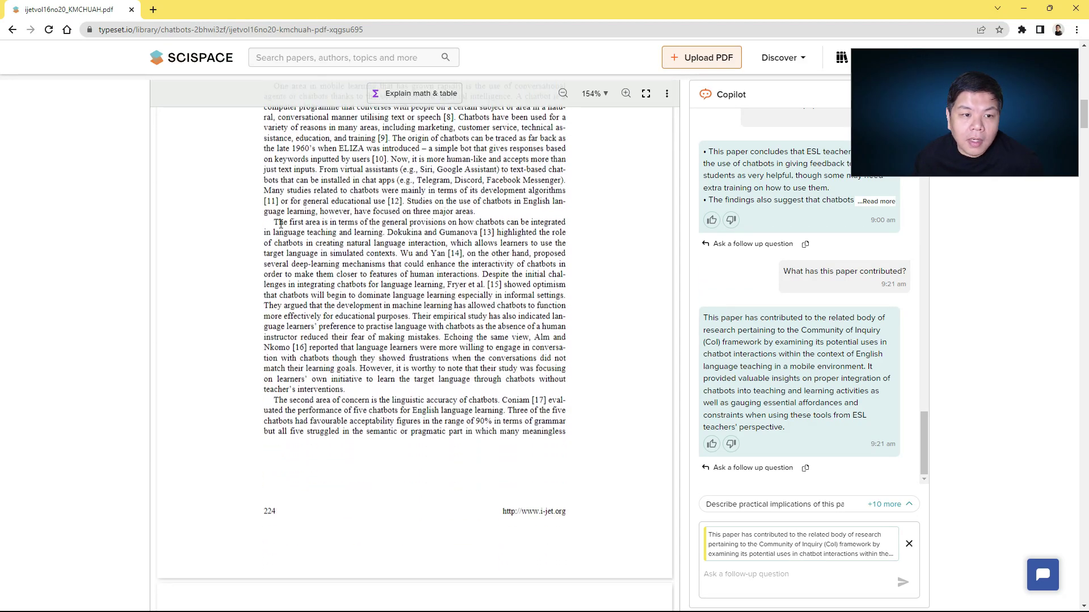
left_click_drag(273, 222, 343, 390)
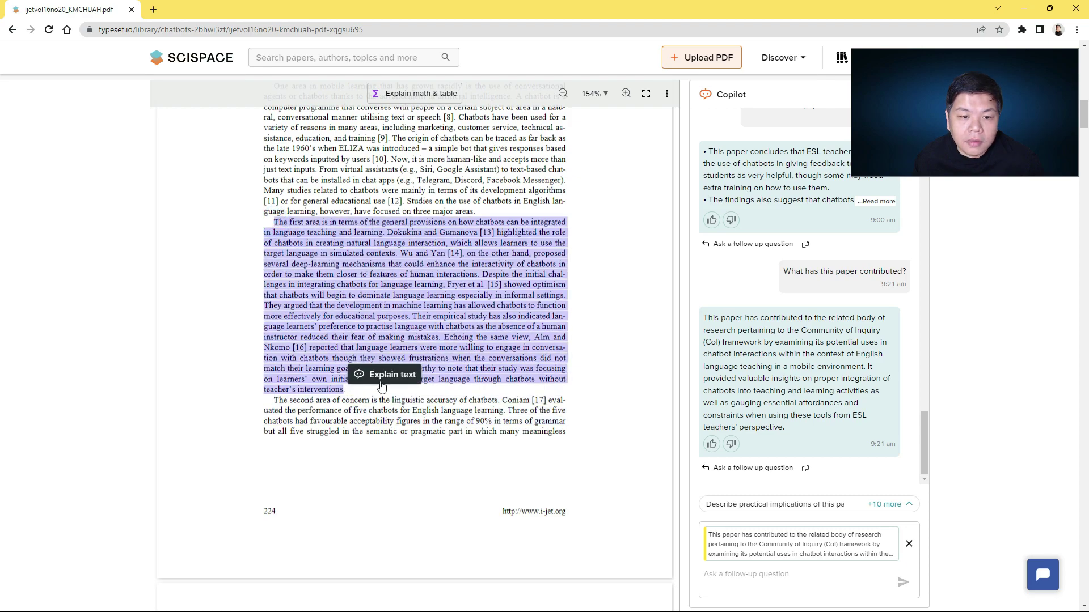
left_click(379, 374)
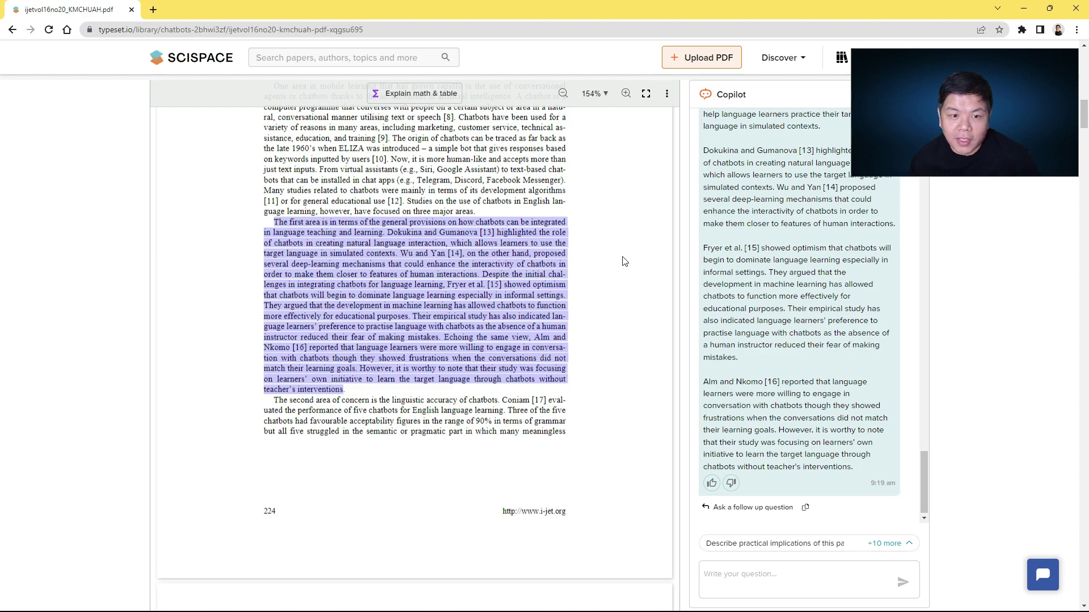
scroll(819, 343, "up", 2)
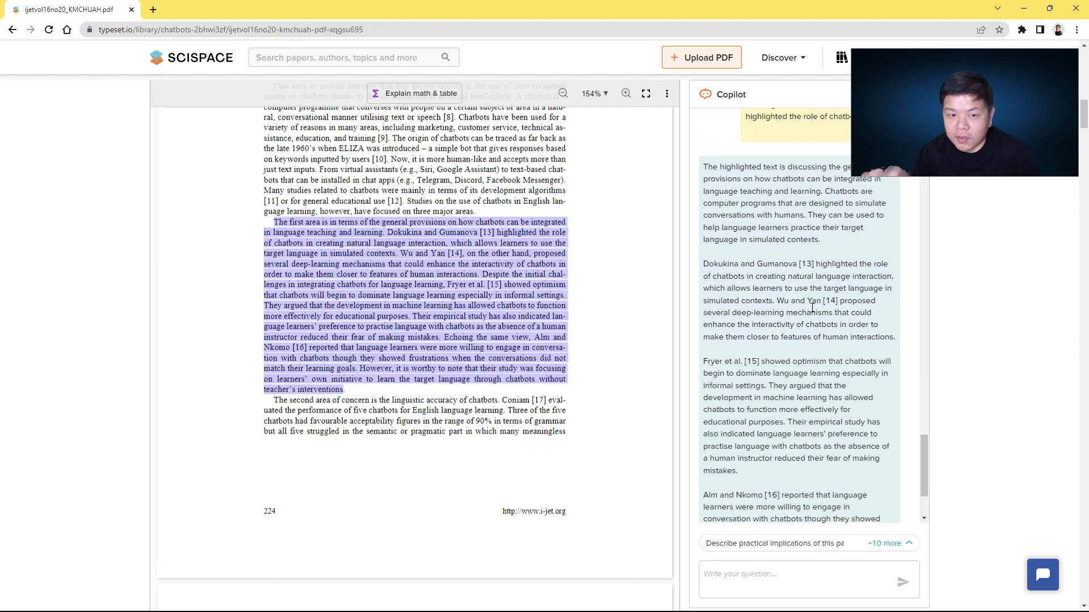
scroll(860, 291, "down", 2)
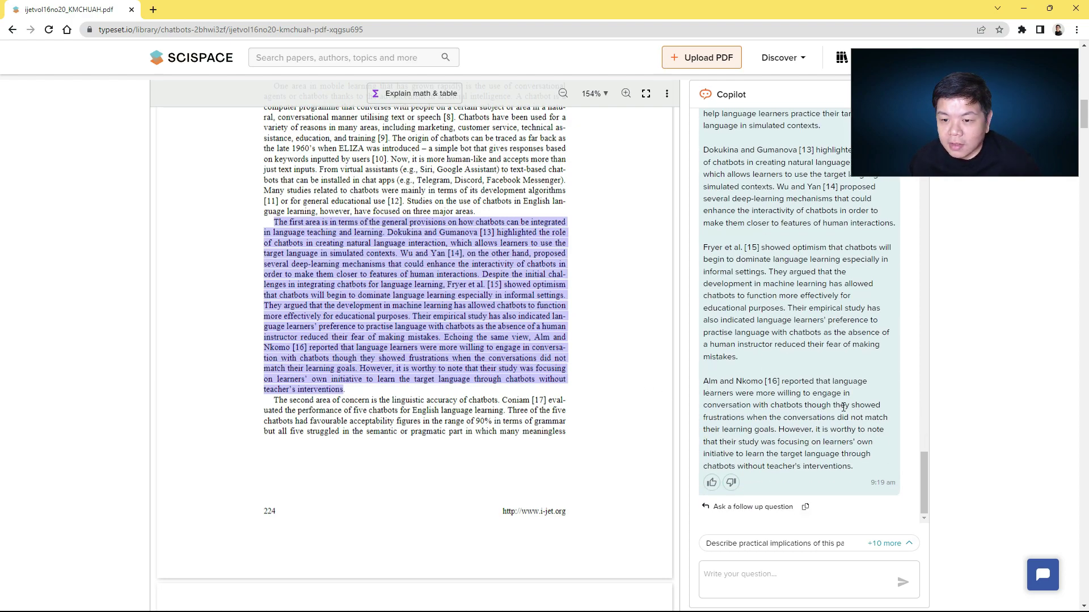
left_click(758, 507)
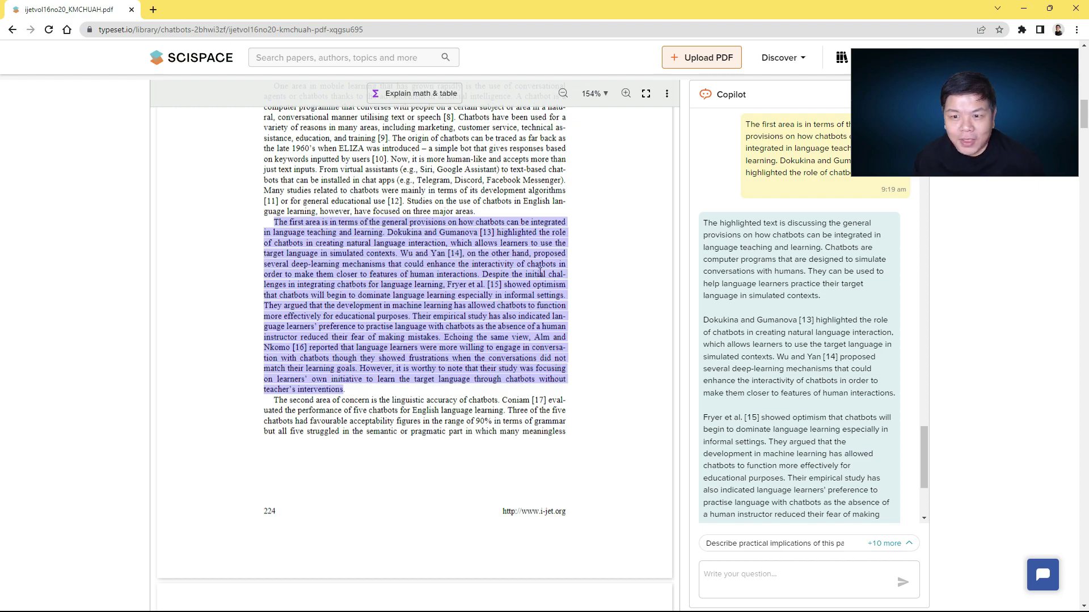
scroll(835, 337, "down", 3)
scroll(836, 337, "up", 3)
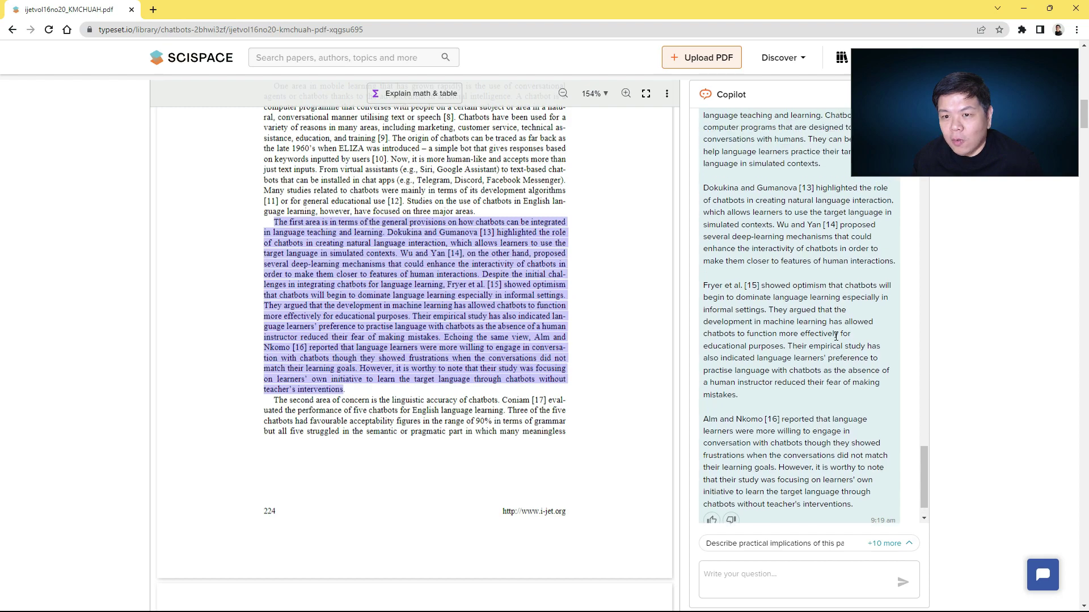
scroll(843, 333, "down", 3)
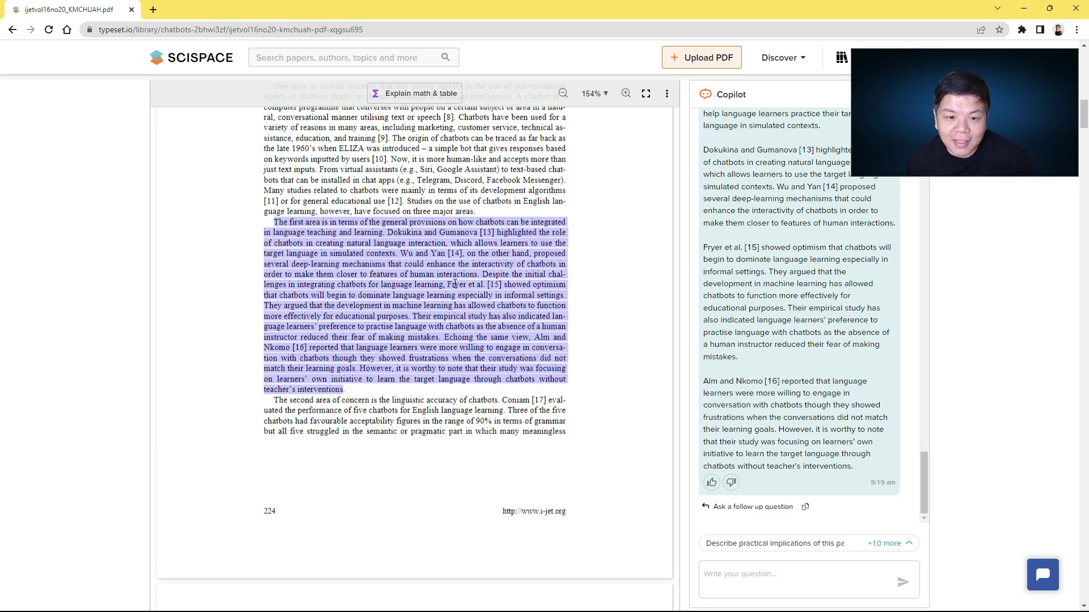
- Have Copilot explain Table 1, "Demographic information of the sample", in section 3.1 by capturing the table area
scroll(455, 283, "down", 18)
scroll(455, 287, "down", 8)
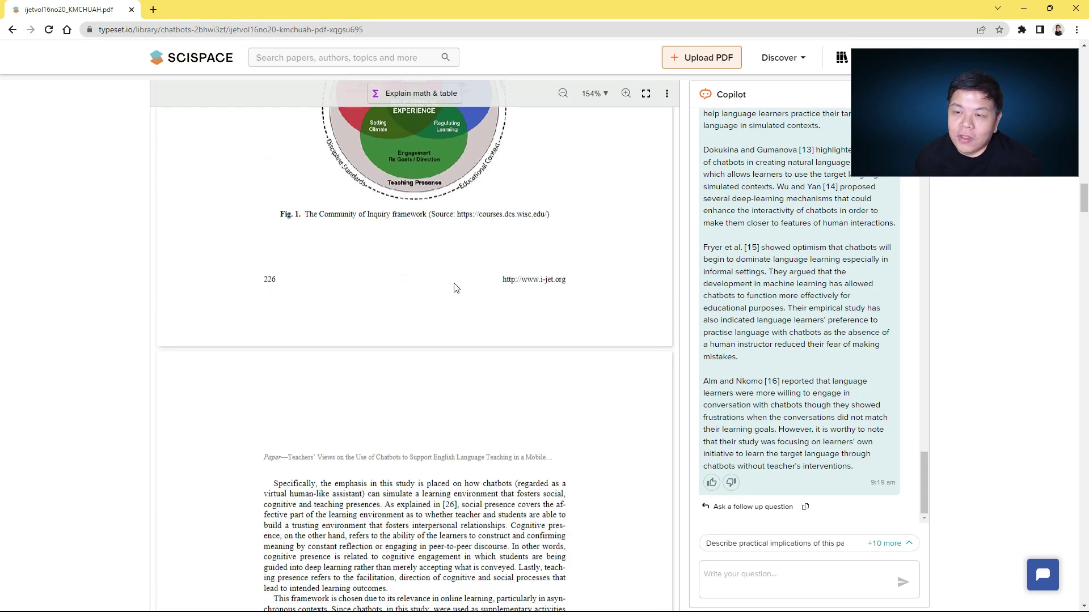
scroll(456, 288, "down", 15)
scroll(456, 288, "down", 1)
left_click(756, 573)
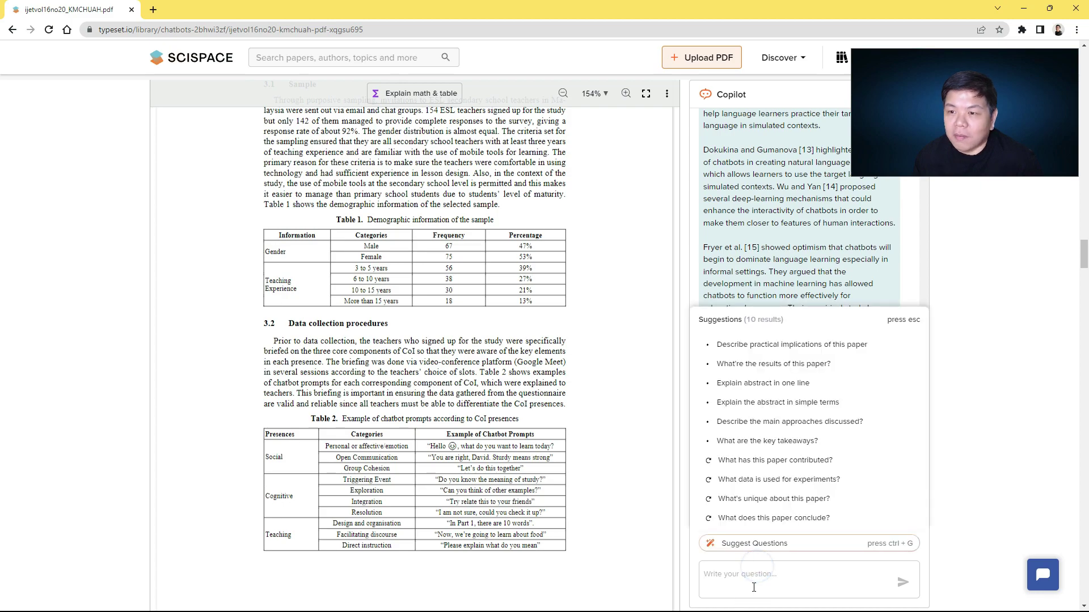
left_click(1012, 481)
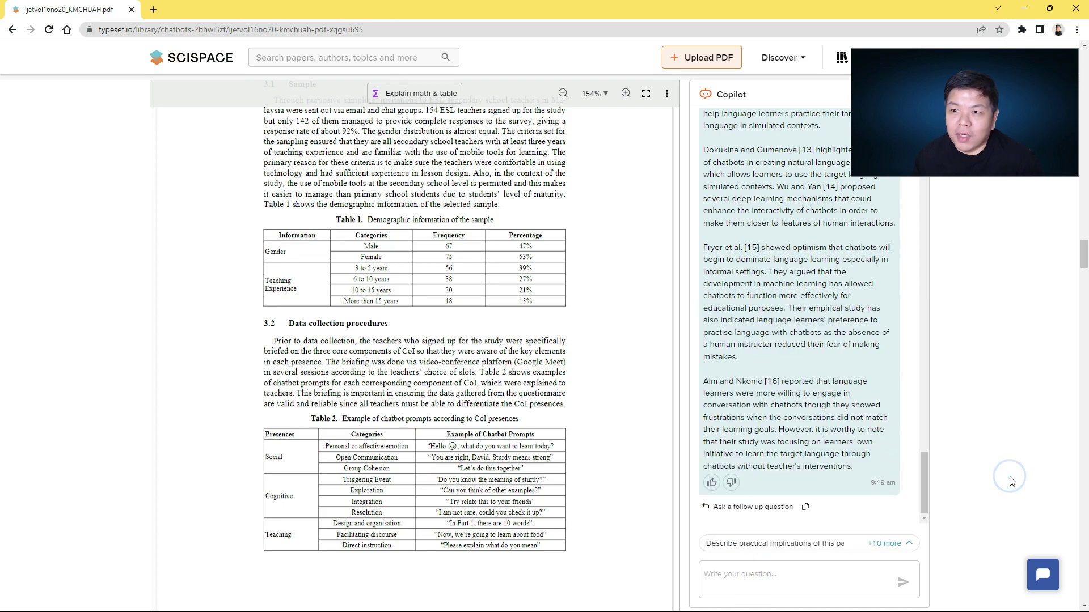
left_click(421, 102)
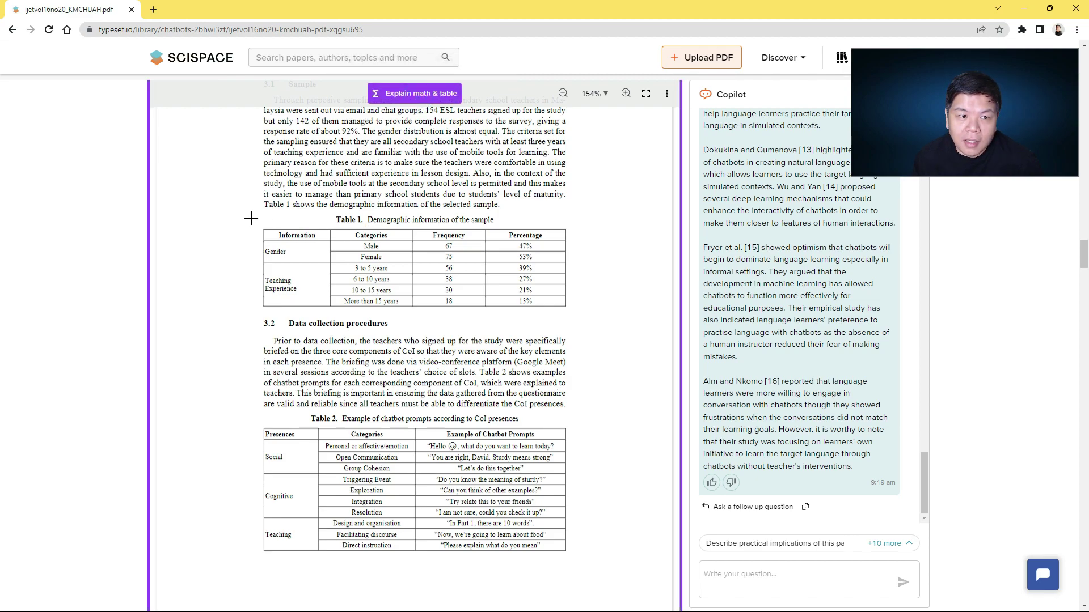
left_click_drag(250, 211, 578, 311)
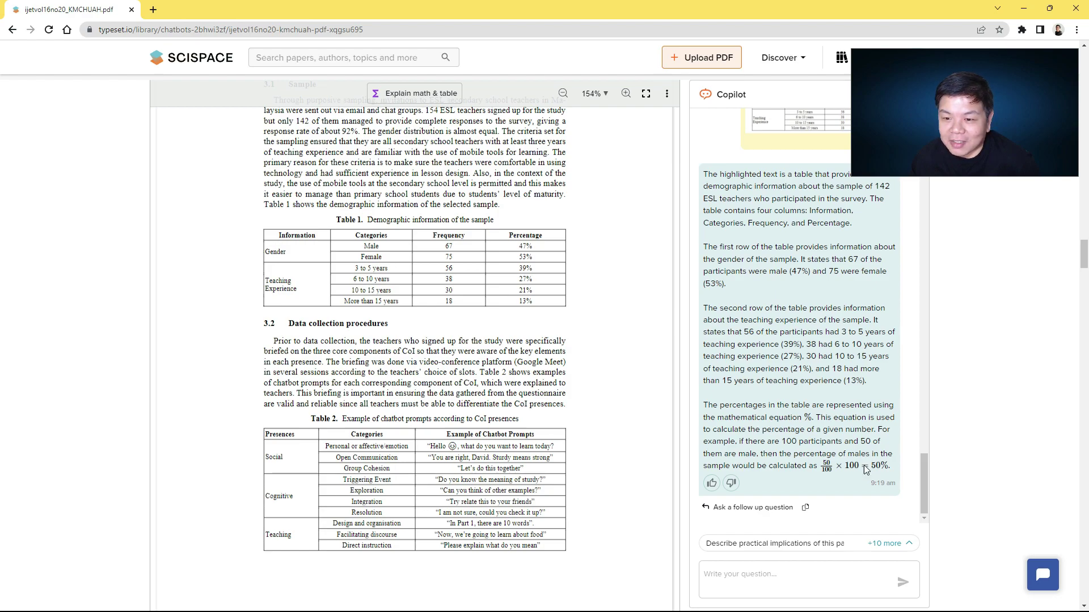
- Read Copilot's explanation of Table 1, highlighting its paragraphs on the percentages and on the gender row
left_click_drag(715, 406, 891, 467)
scroll(828, 406, "up", 2)
left_click(839, 358)
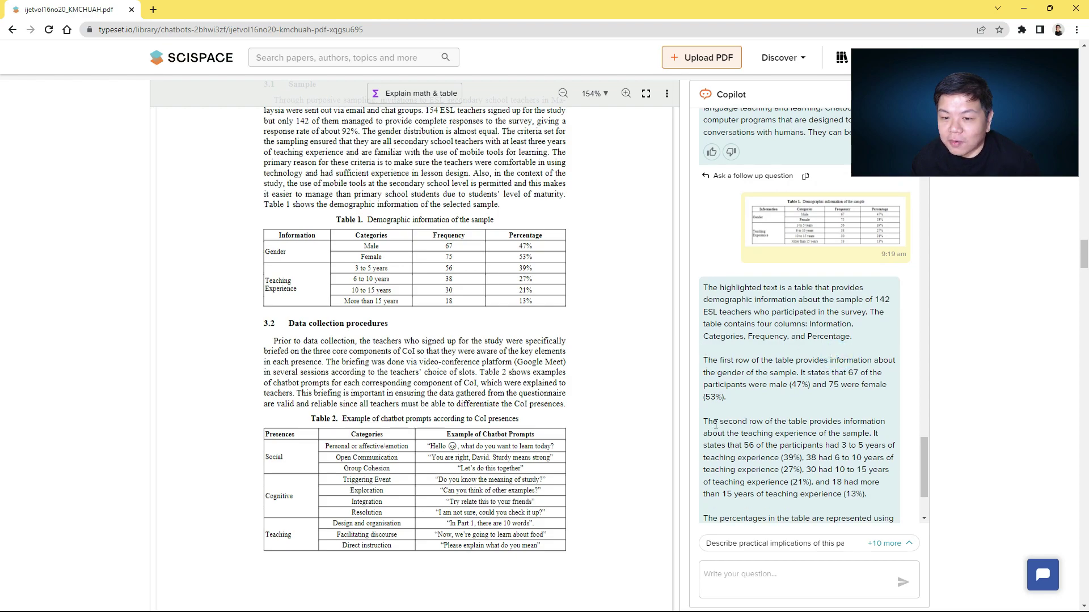
left_click_drag(708, 359, 840, 396)
left_click(832, 402)
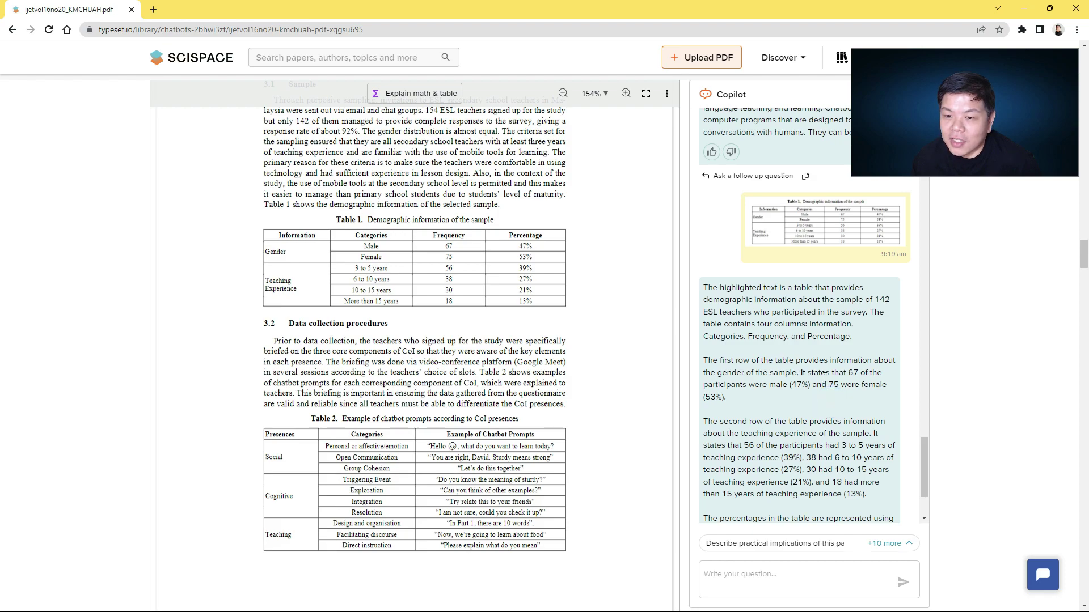
scroll(494, 332, "up", 1)
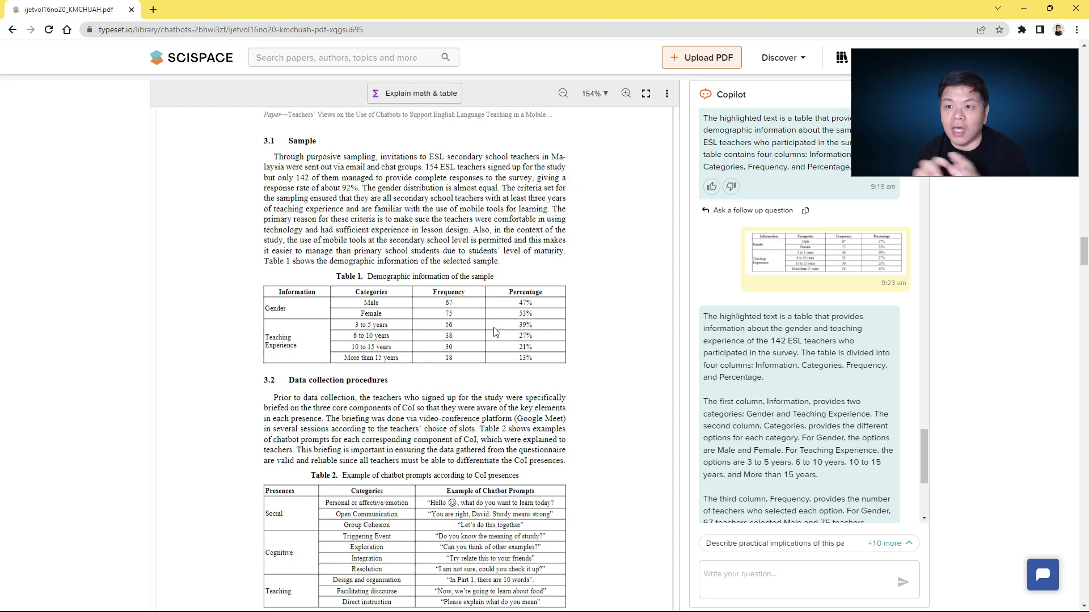
- Look through the paper's tables, figures and methods section, and review the earlier questions and answers in the Copilot conversation
scroll(536, 323, "down", 5)
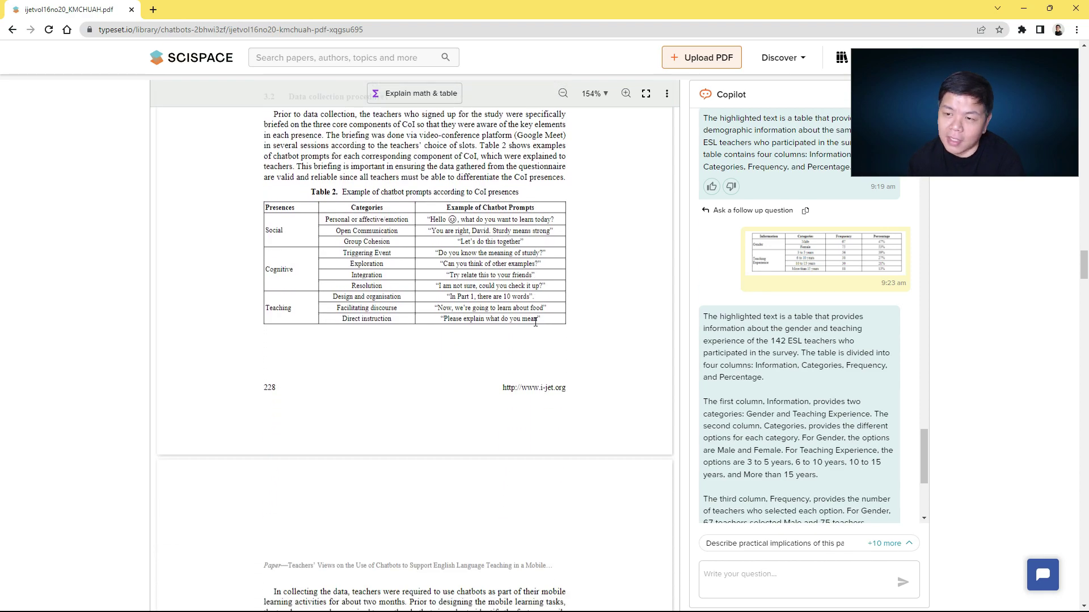
scroll(536, 322, "down", 18)
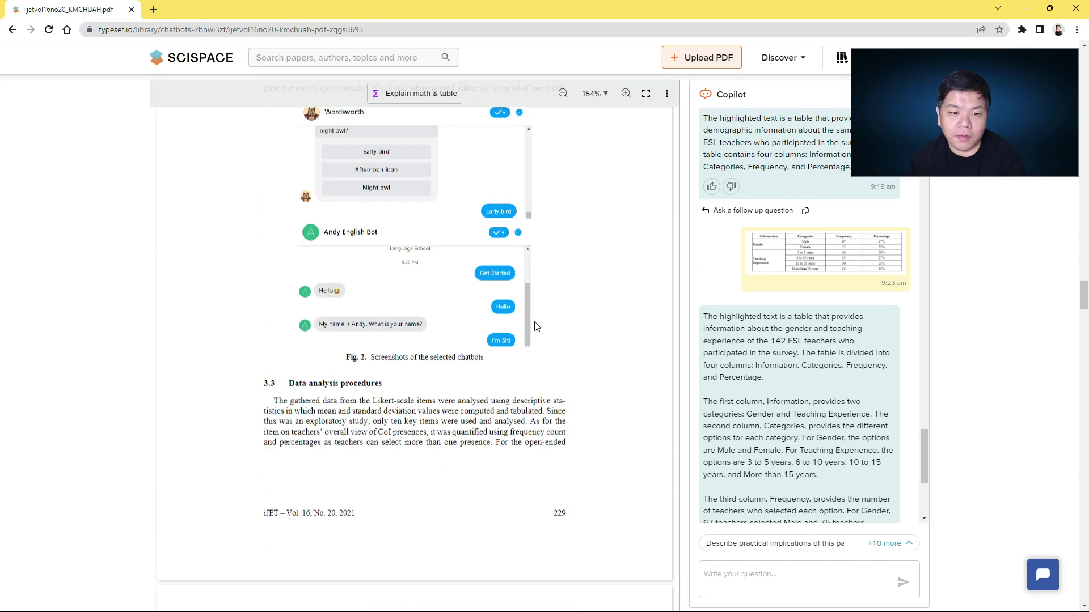
scroll(535, 325, "down", 6)
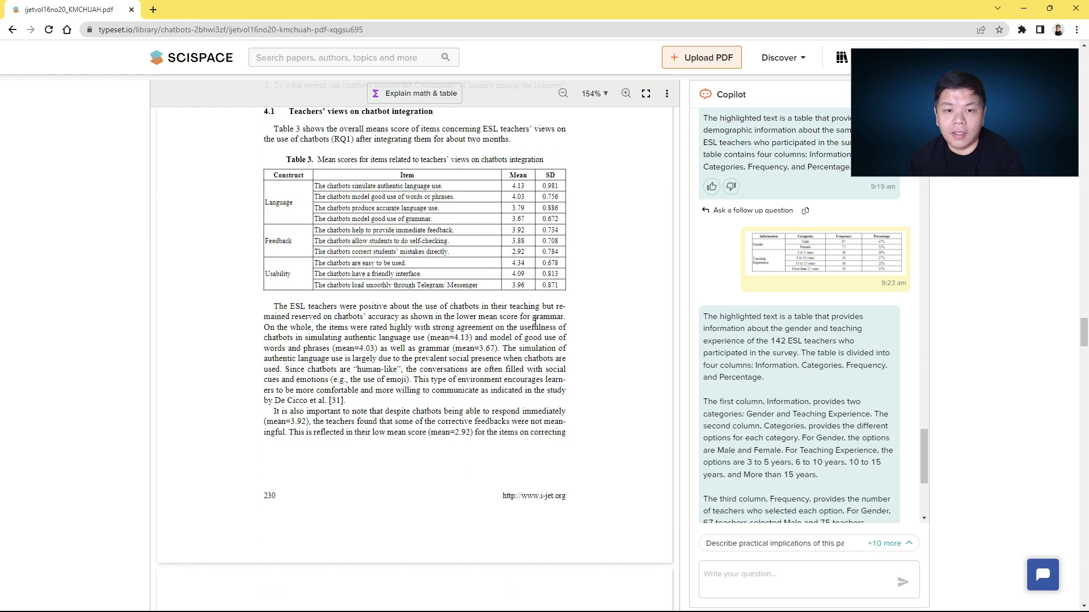
scroll(922, 459, "down", 4)
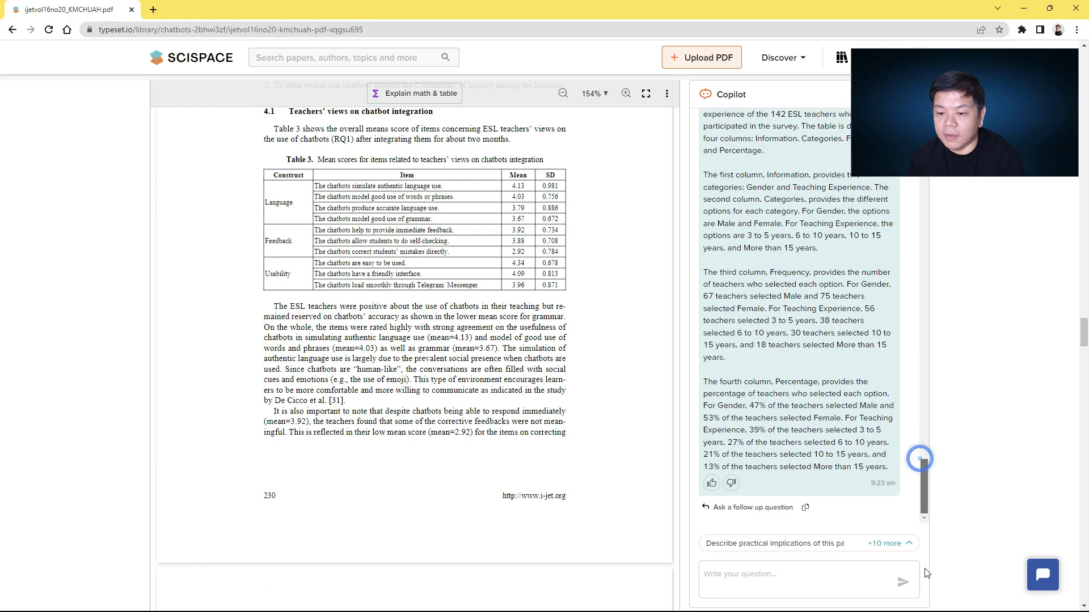
scroll(477, 281, "up", 15)
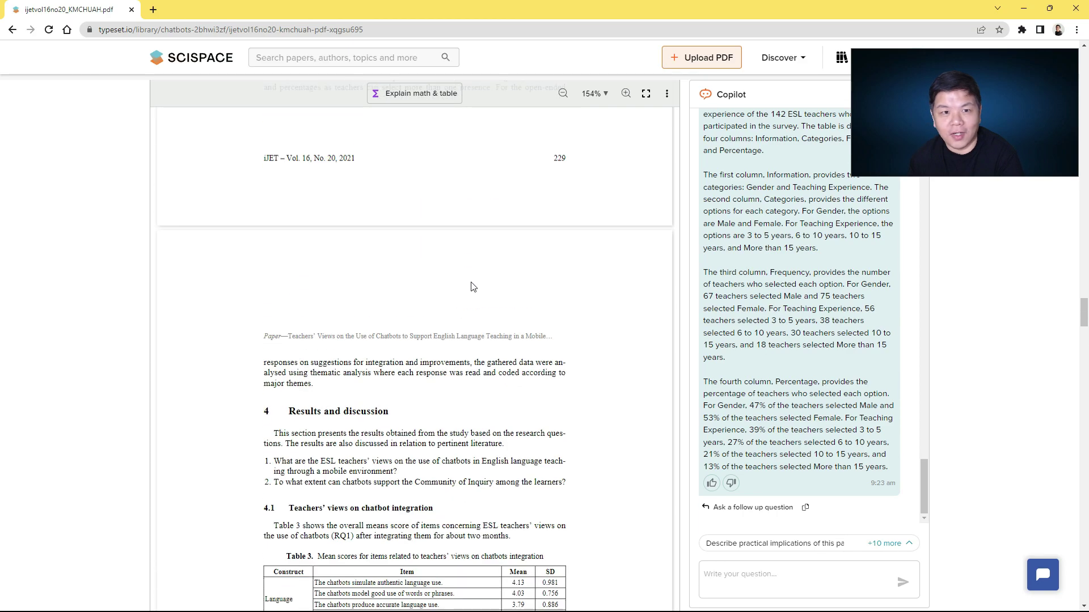
scroll(828, 270, "up", 6)
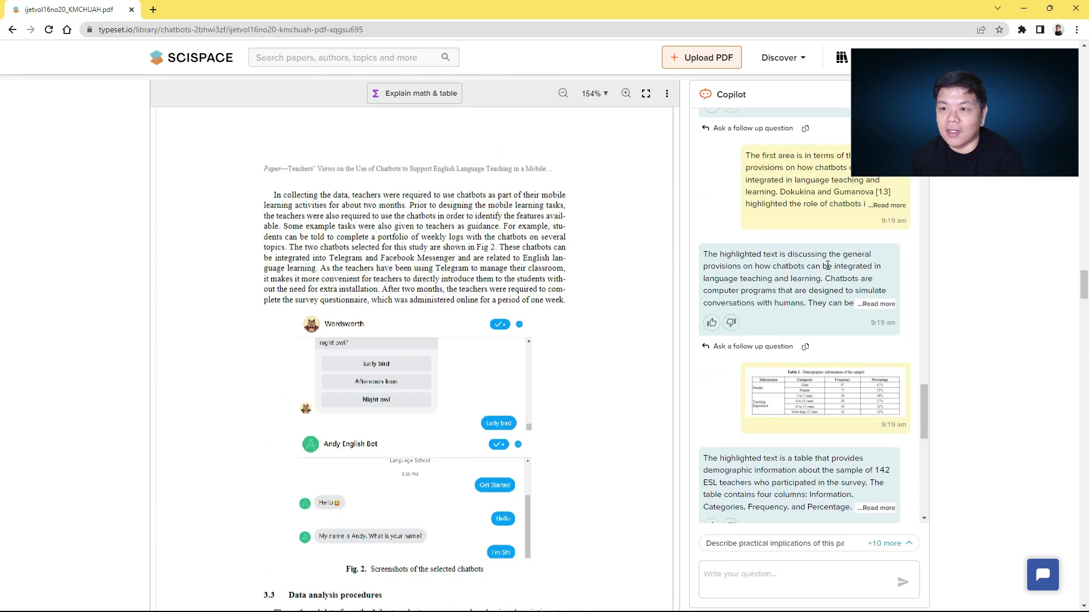
scroll(828, 266, "up", 10)
scroll(827, 266, "up", 5)
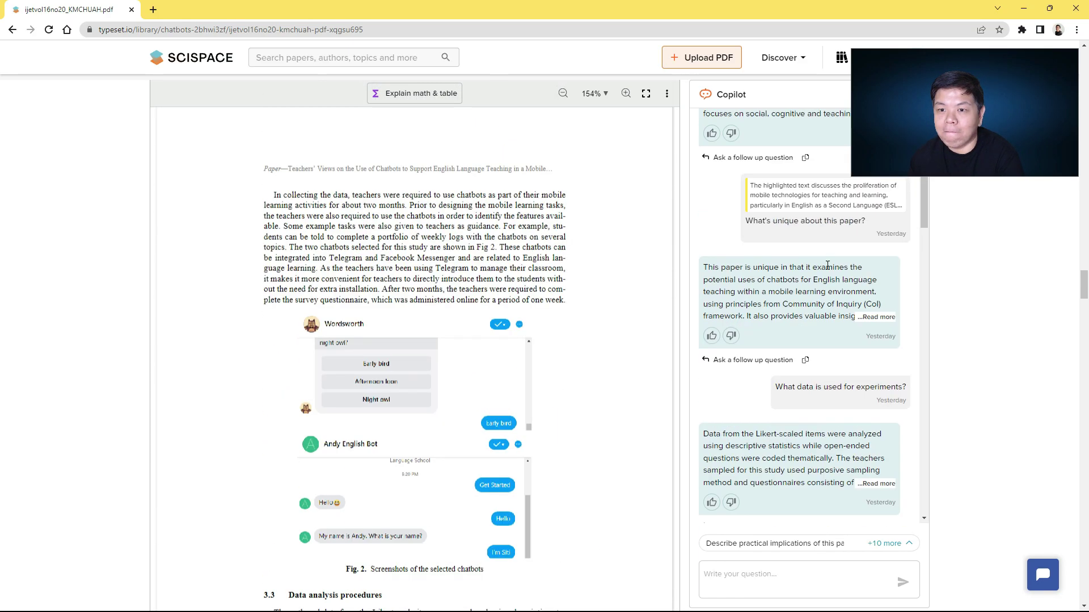
scroll(572, 258, "up", 12)
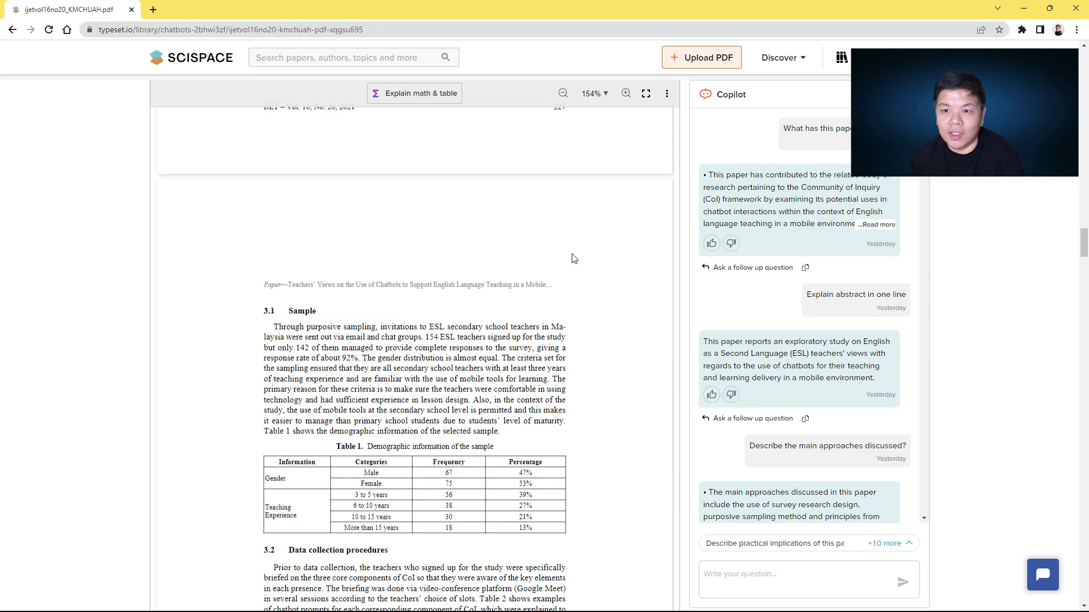
scroll(805, 341, "down", 10)
scroll(794, 403, "down", 10)
scroll(537, 333, "up", 5)
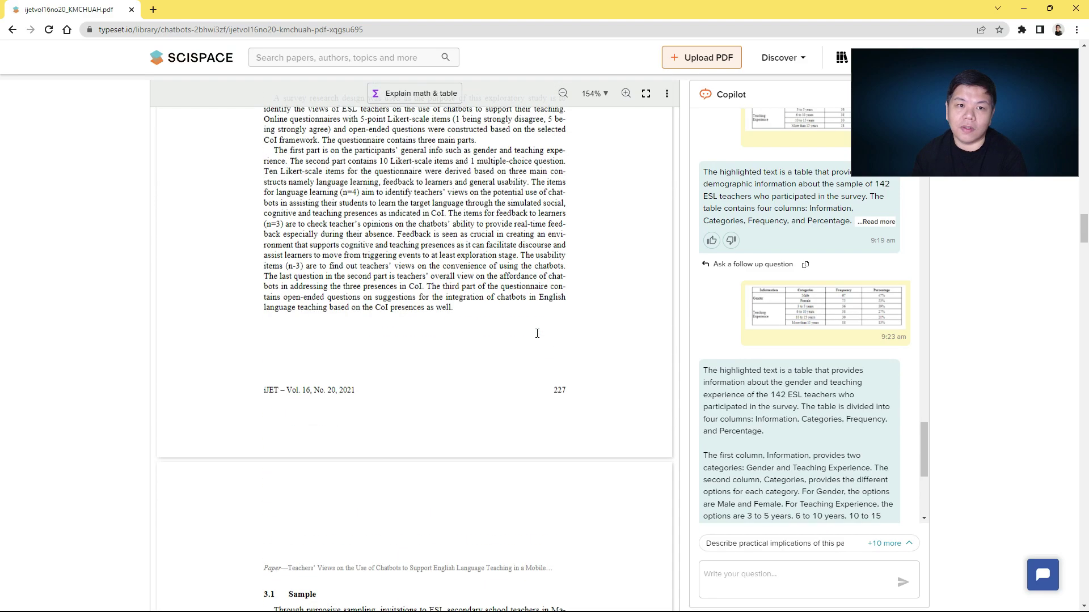
scroll(537, 334, "up", 5)
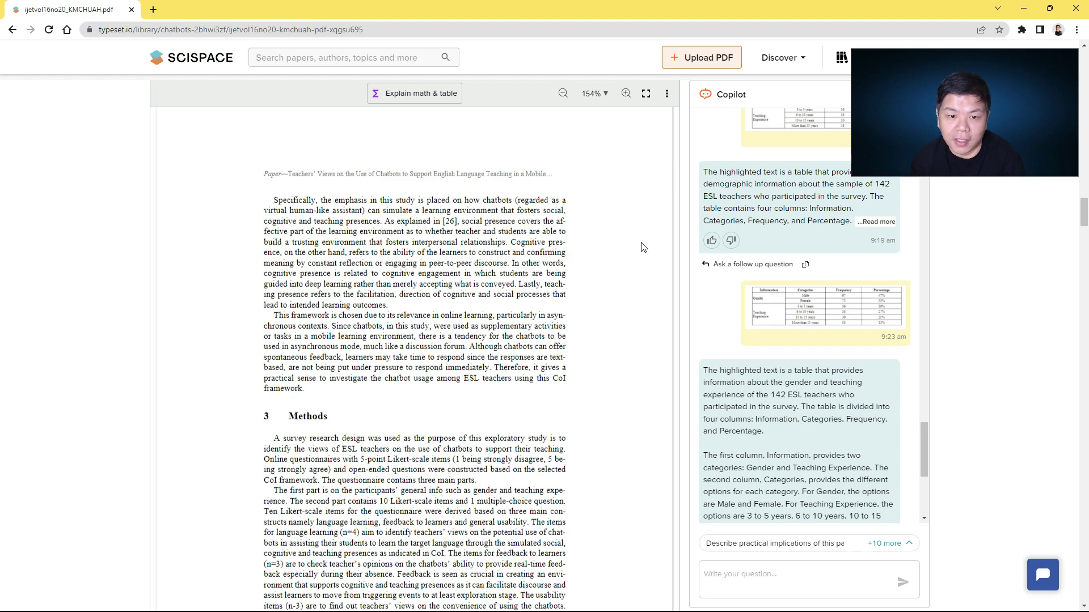
- Leave the chatbots paper and return to the SciSpace home page
left_click(189, 63)
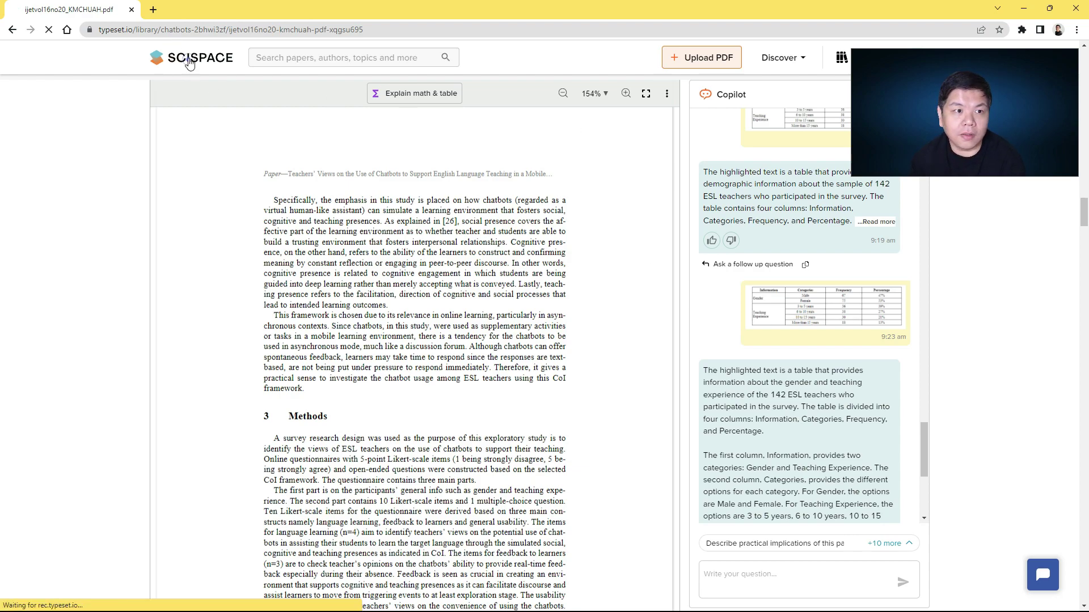